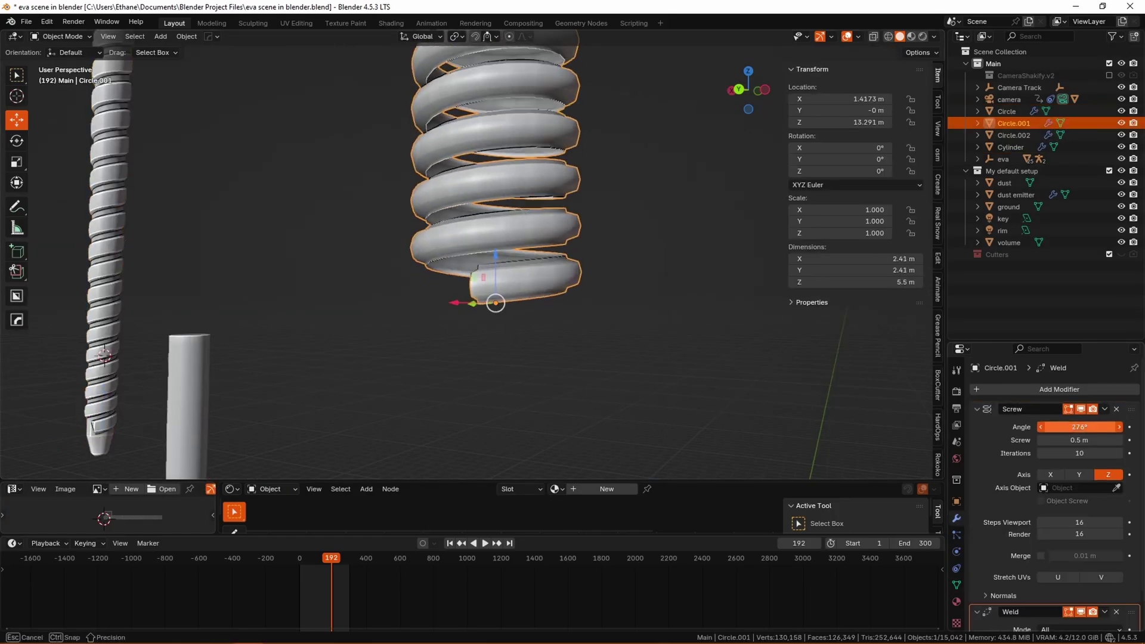
# Step: Orbit to the screw, nudge the ring slightly along Y, and save the eva scene
pyautogui.scroll(-5, 563, 332)
pyautogui.moveTo(500, 319); pyautogui.dragTo(500, 286, button='middle')
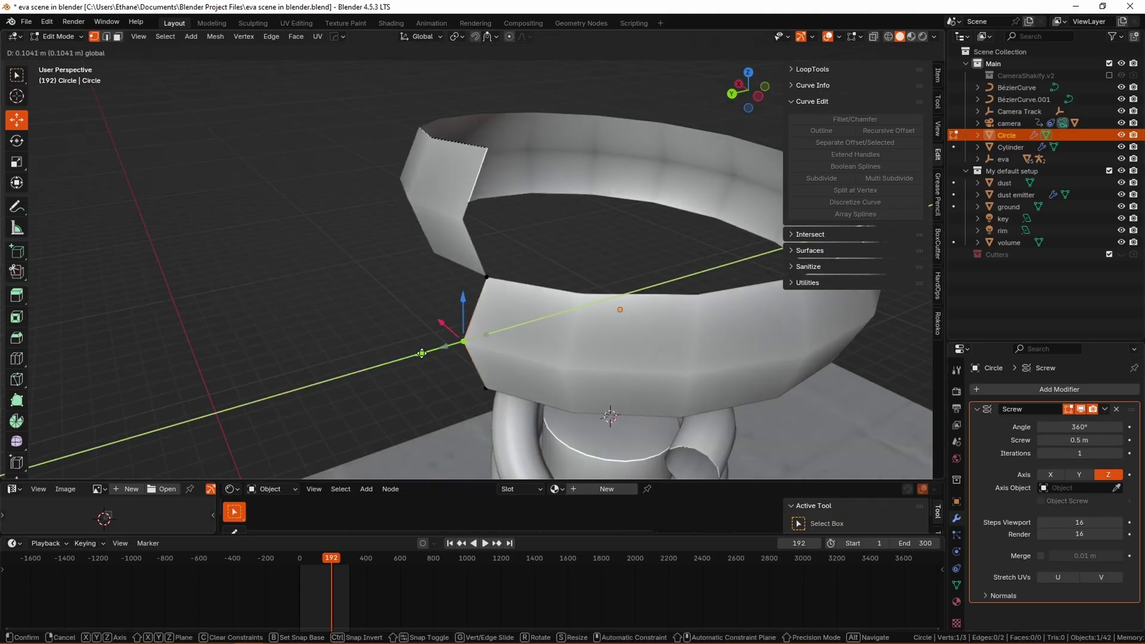
pyautogui.click(461, 340)
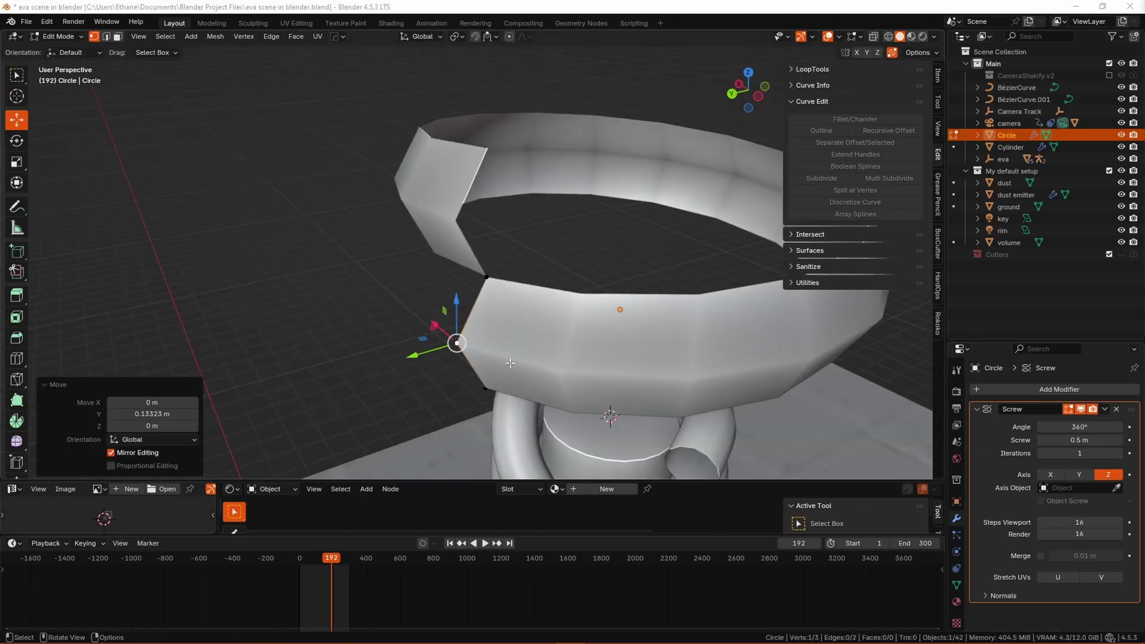
pyautogui.hotkey('ctrl', 's')
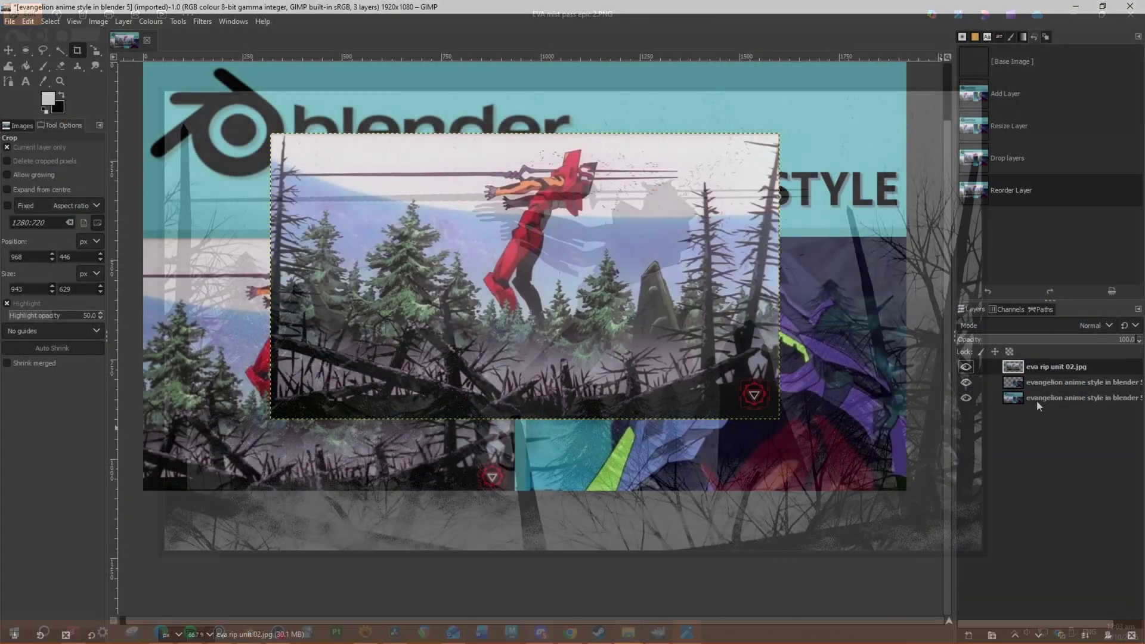
# Step: Hide both render layers and scale the Eva reference layer to 1935 × 1089 to fill the canvas
pyautogui.click(966, 397)
pyautogui.click(966, 382)
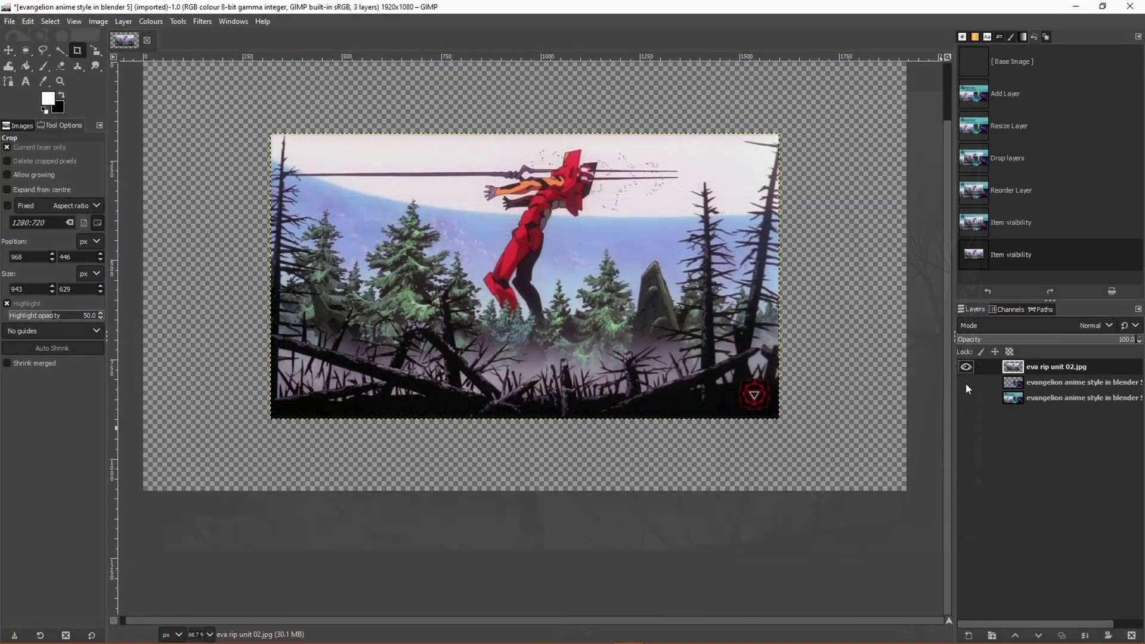
pyautogui.press('1')
pyautogui.moveTo(140, 195); pyautogui.dragTo(162, 226, button='middle')
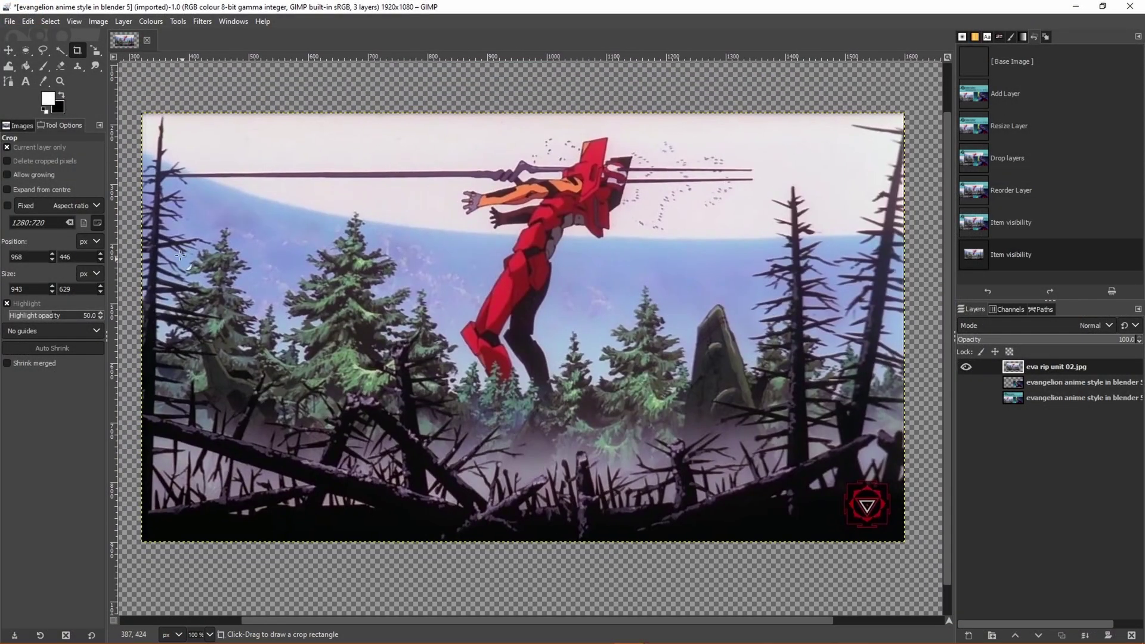
pyautogui.press('-')
pyautogui.press('-')
pyautogui.press('-')
pyautogui.hotkey('shift', 's')
pyautogui.moveTo(762, 436); pyautogui.dragTo(835, 474)
pyautogui.moveTo(509, 294); pyautogui.dragTo(442, 275)
pyautogui.click(908, 146)
pyautogui.press('+')
pyautogui.press('+')
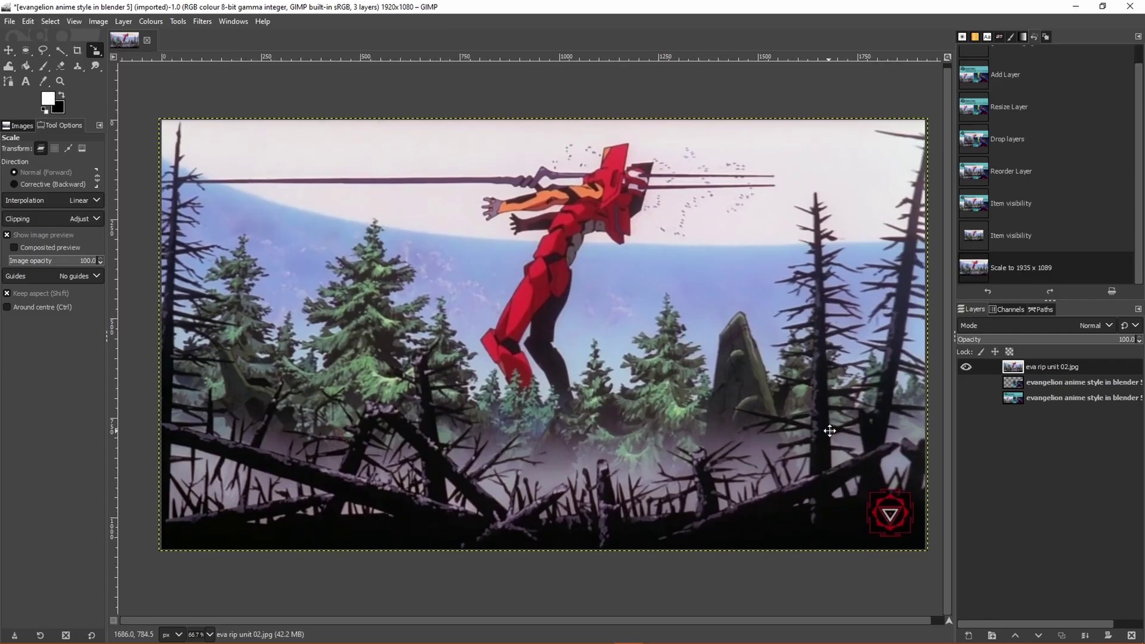
# Step: Switch to the Paintbrush with a bright green foreground colour
pyautogui.press('p')
pyautogui.click(48, 99)
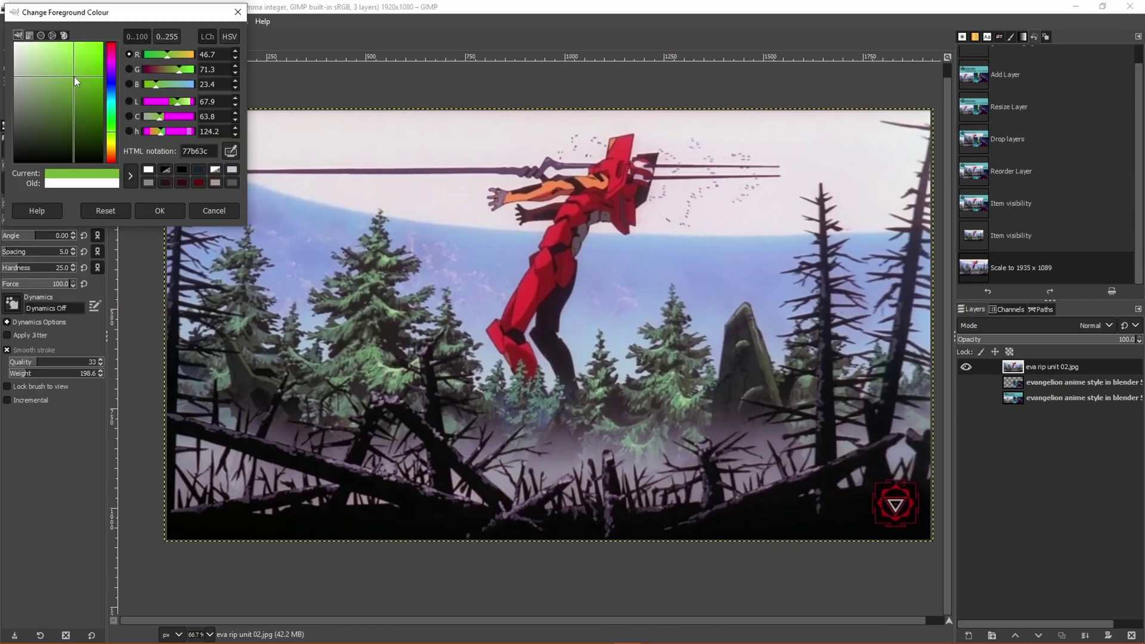
pyautogui.click(81, 56)
pyautogui.click(159, 210)
# Step: Paint a green composition line across the reference, extending it to the image's right edge
pyautogui.moveTo(417, 197); pyautogui.dragTo(555, 251)
pyautogui.hotkey('ctrl', 'z')
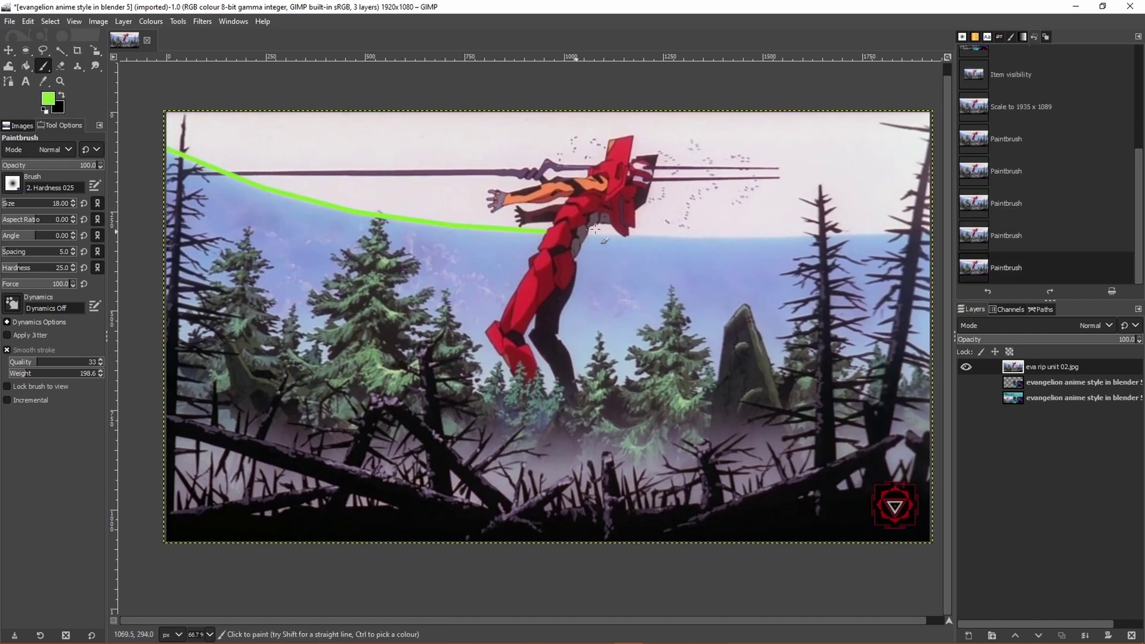
pyautogui.keyDown('shift'); pyautogui.click(931, 230); pyautogui.keyUp('shift')
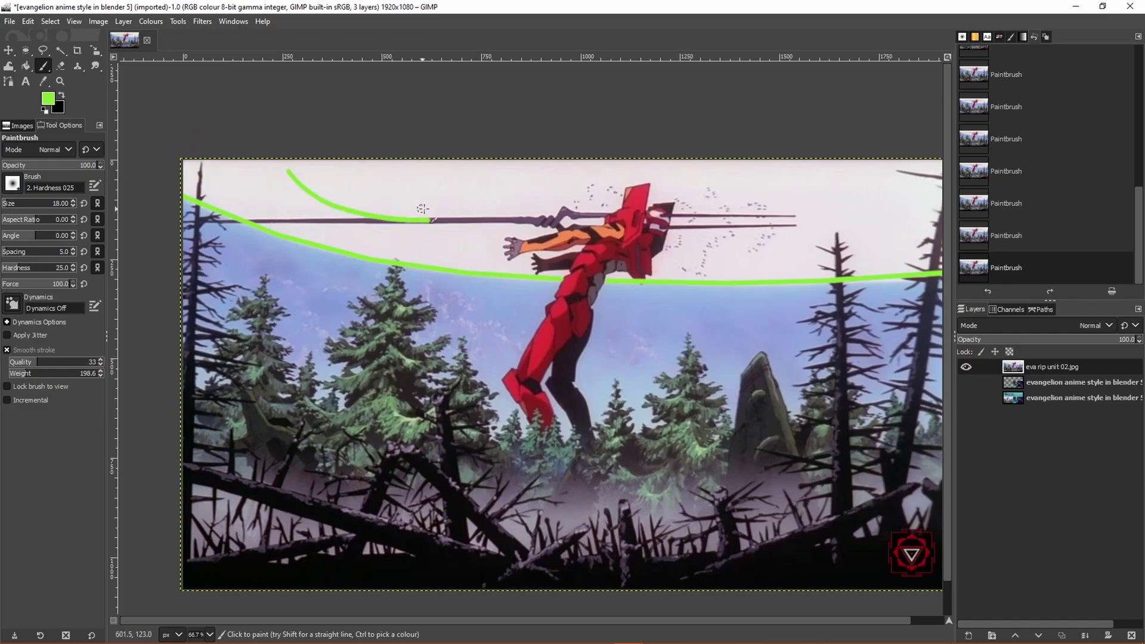
pyautogui.keyDown('ctrl'); pyautogui.scroll(2, 441, 227); pyautogui.keyUp('ctrl')
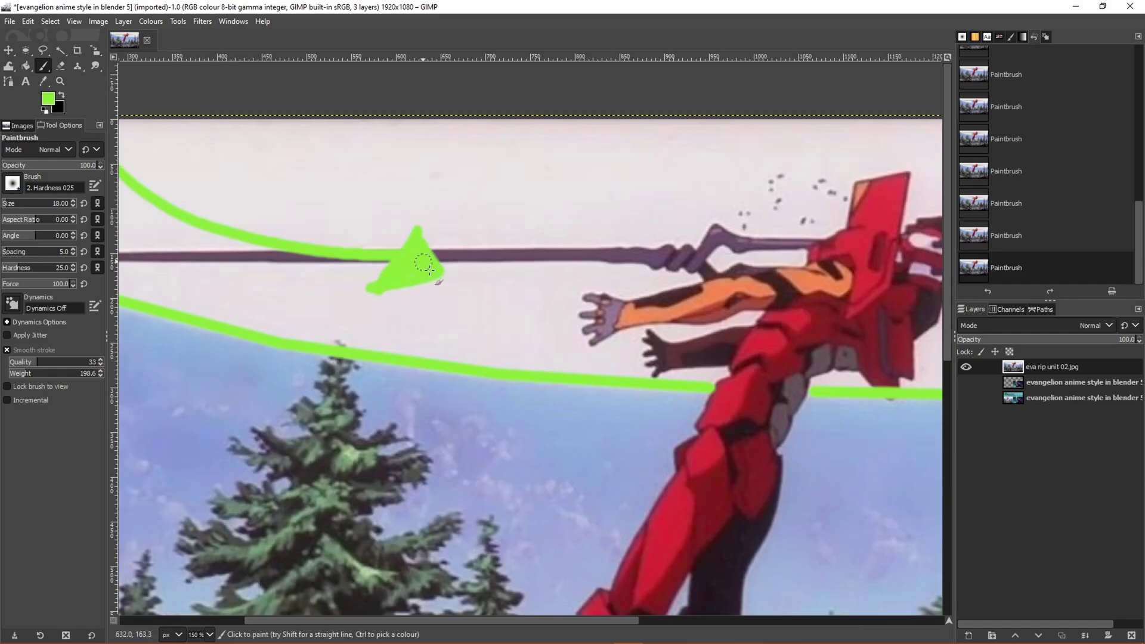
pyautogui.keyDown('ctrl'); pyautogui.scroll(-3, 515, 304); pyautogui.keyUp('ctrl')
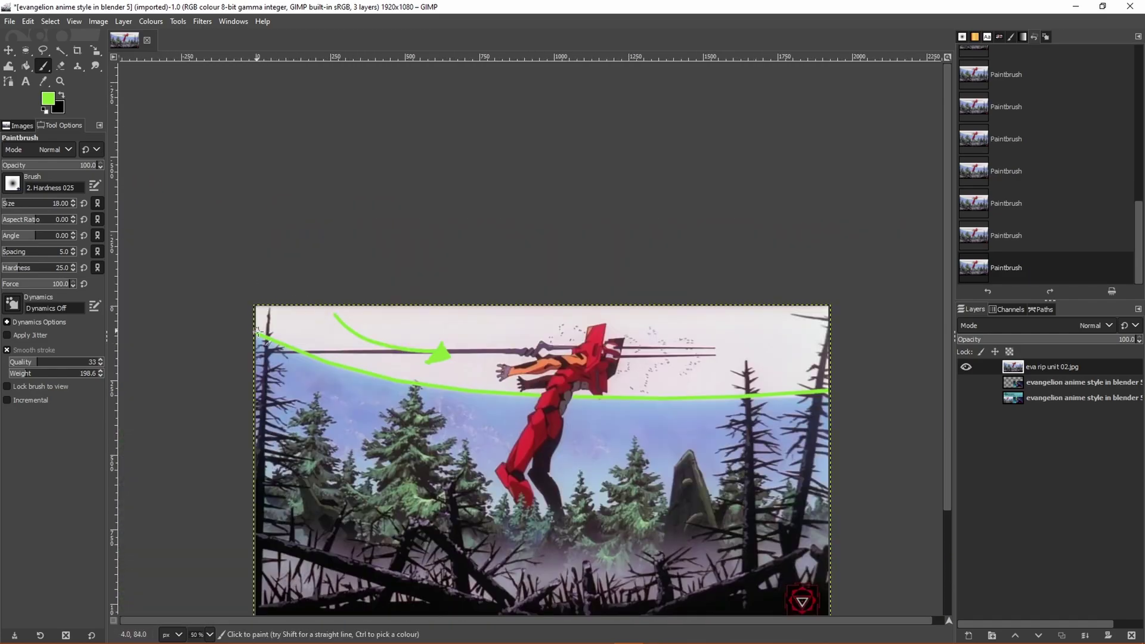
pyautogui.keyDown('ctrl'); pyautogui.scroll(1, 278, 344); pyautogui.keyUp('ctrl')
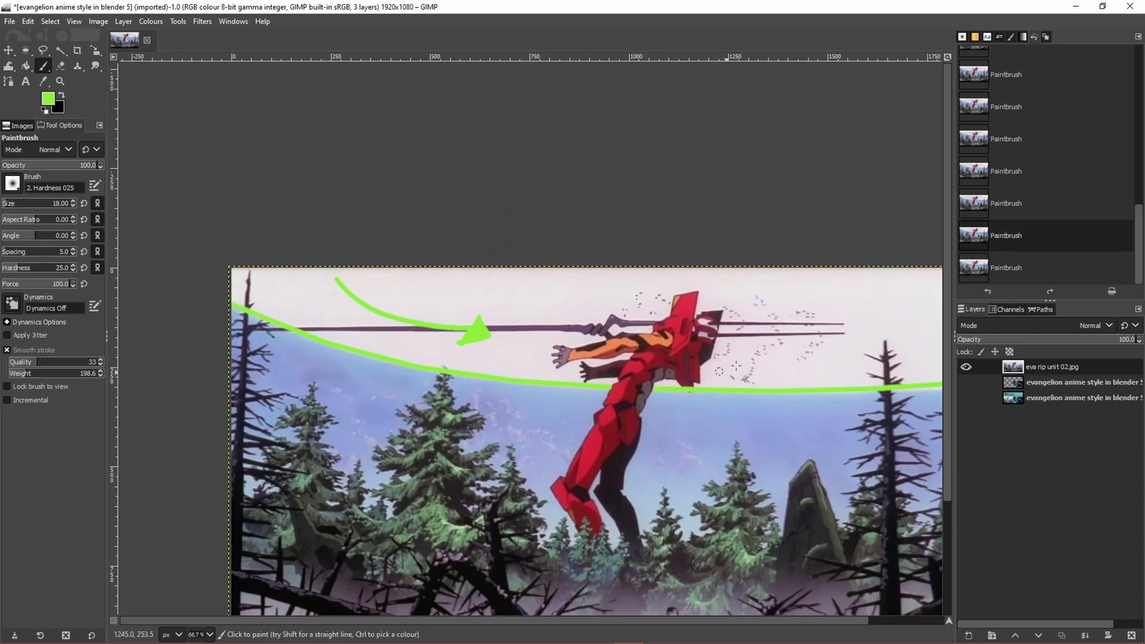
pyautogui.keyDown('ctrl'); pyautogui.scroll(1, 751, 360); pyautogui.keyUp('ctrl')
pyautogui.keyDown('ctrl'); pyautogui.scroll(2, 620, 365); pyautogui.keyUp('ctrl')
pyautogui.keyDown('ctrl'); pyautogui.scroll(-1, 525, 371); pyautogui.keyUp('ctrl')
pyautogui.keyDown('ctrl'); pyautogui.scroll(-1, 379, 364); pyautogui.keyUp('ctrl')
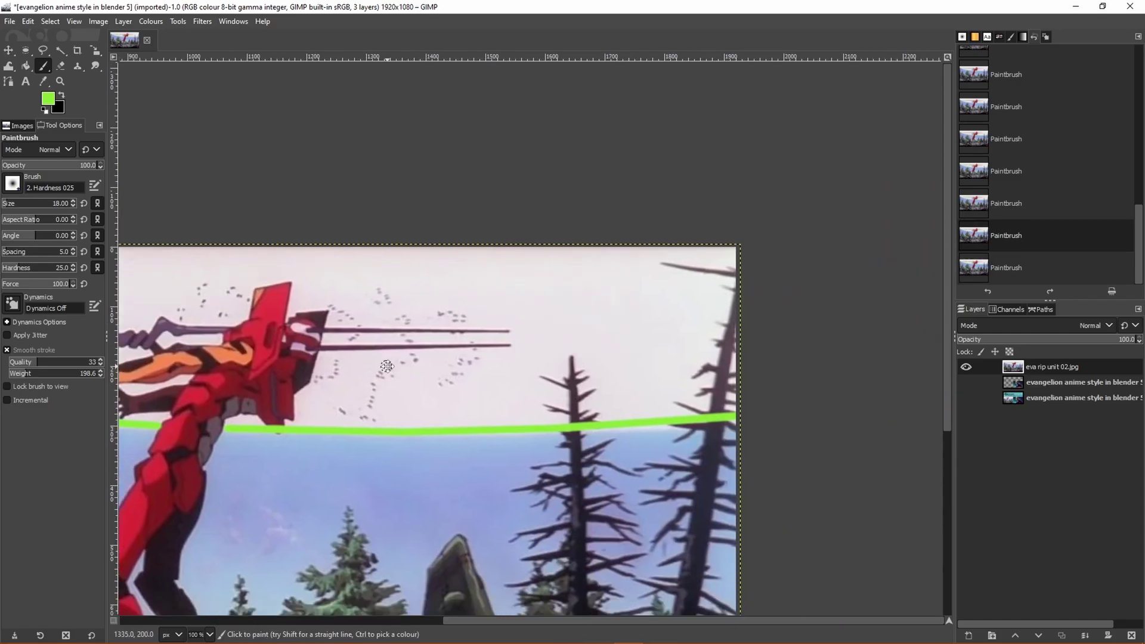
pyautogui.keyDown('ctrl'); pyautogui.scroll(-3, 378, 364); pyautogui.keyUp('ctrl')
pyautogui.keyDown('ctrl'); pyautogui.scroll(1, 417, 334); pyautogui.keyUp('ctrl')
pyautogui.keyDown('ctrl'); pyautogui.scroll(4, 495, 280); pyautogui.keyUp('ctrl')
pyautogui.keyDown('ctrl'); pyautogui.scroll(-1, 511, 270); pyautogui.keyUp('ctrl')
pyautogui.keyDown('ctrl'); pyautogui.scroll(-2, 510, 270); pyautogui.keyUp('ctrl')
pyautogui.keyDown('ctrl'); pyautogui.scroll(-3, 504, 323); pyautogui.keyUp('ctrl')
pyautogui.keyDown('ctrl'); pyautogui.scroll(3, 495, 381); pyautogui.keyUp('ctrl')
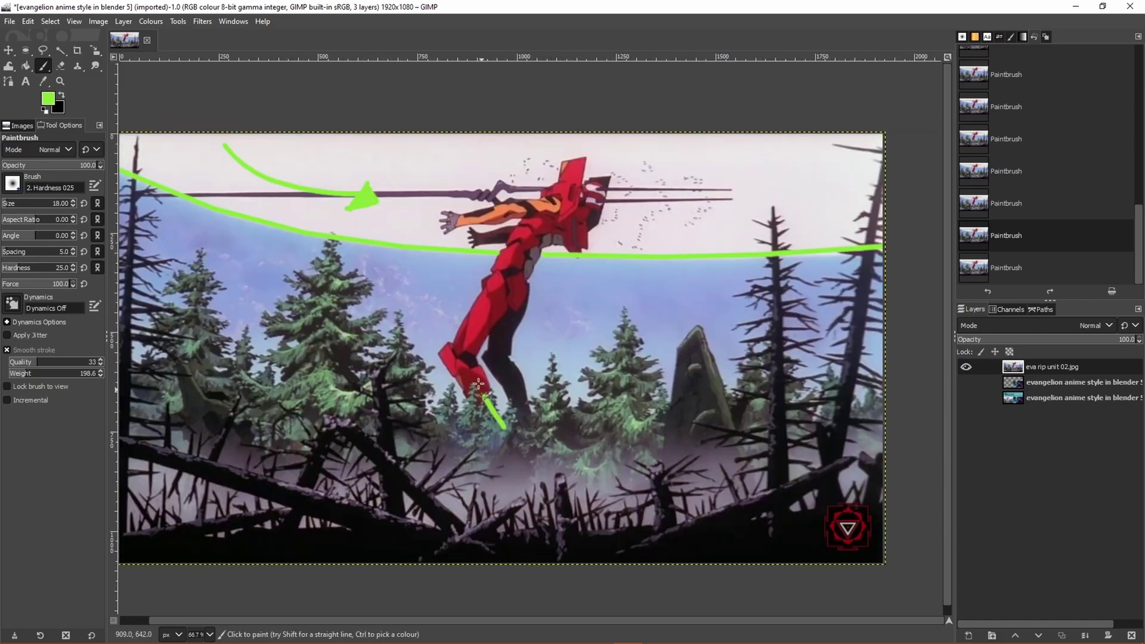
# Step: Pan the canvas across the image toward the treeline below the horizon
pyautogui.moveTo(553, 395); pyautogui.dragTo(512, 441, button='middle')
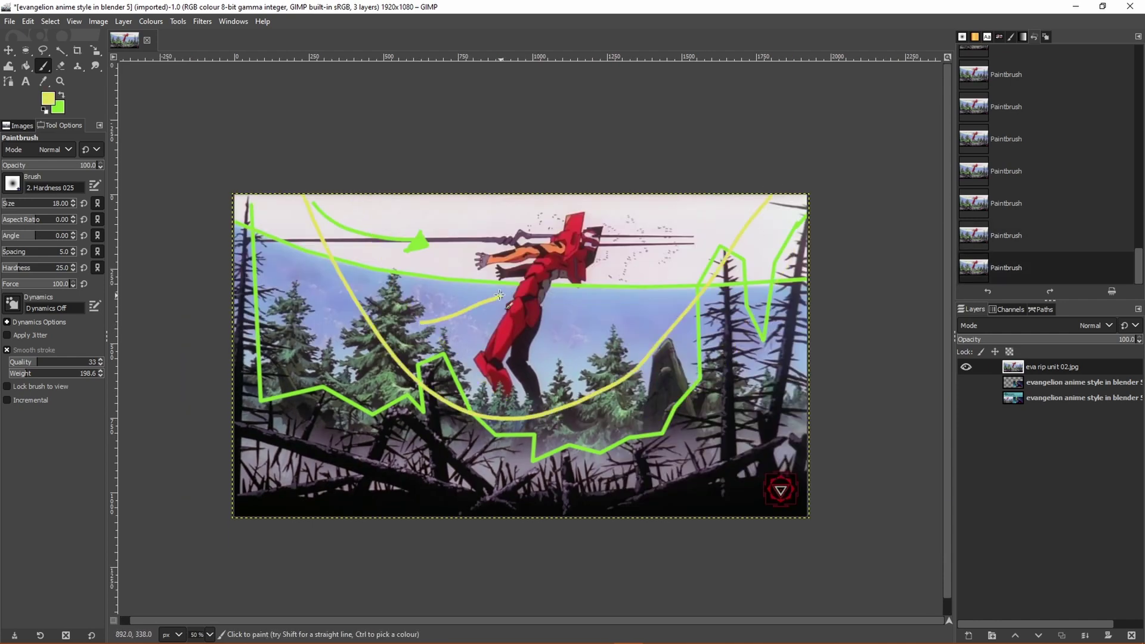
# Step: Apply a Vignette centred on the mech, with a tighter edge, larger radius and brighter centre
pyautogui.click(202, 21)
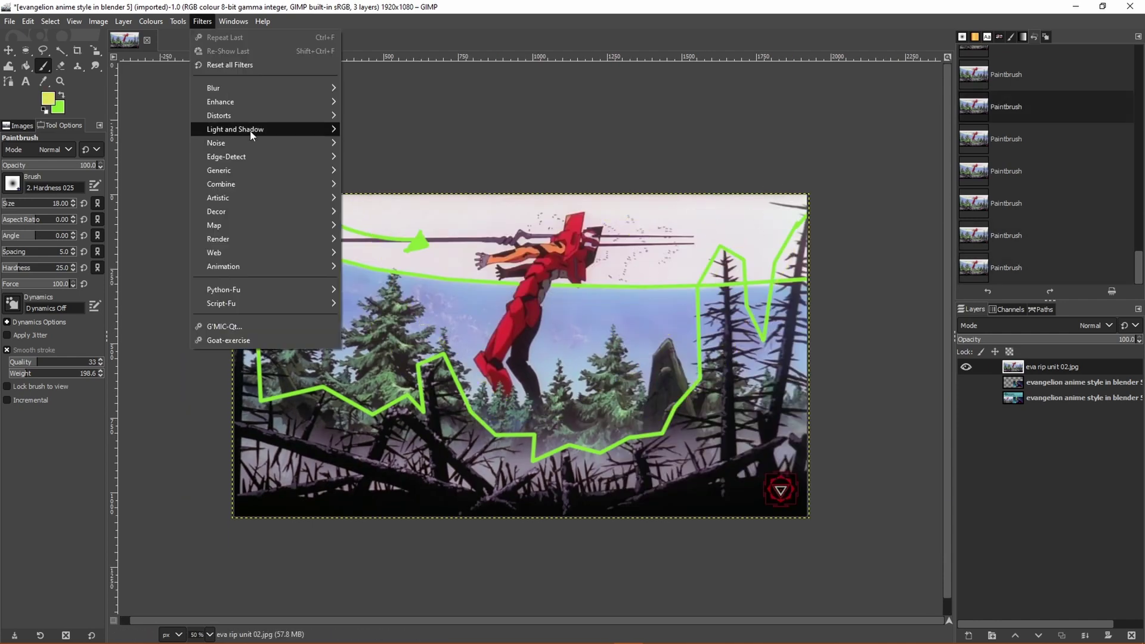
pyautogui.moveTo(256, 128)
pyautogui.click(408, 240)
pyautogui.moveTo(716, 283); pyautogui.dragTo(887, 322)
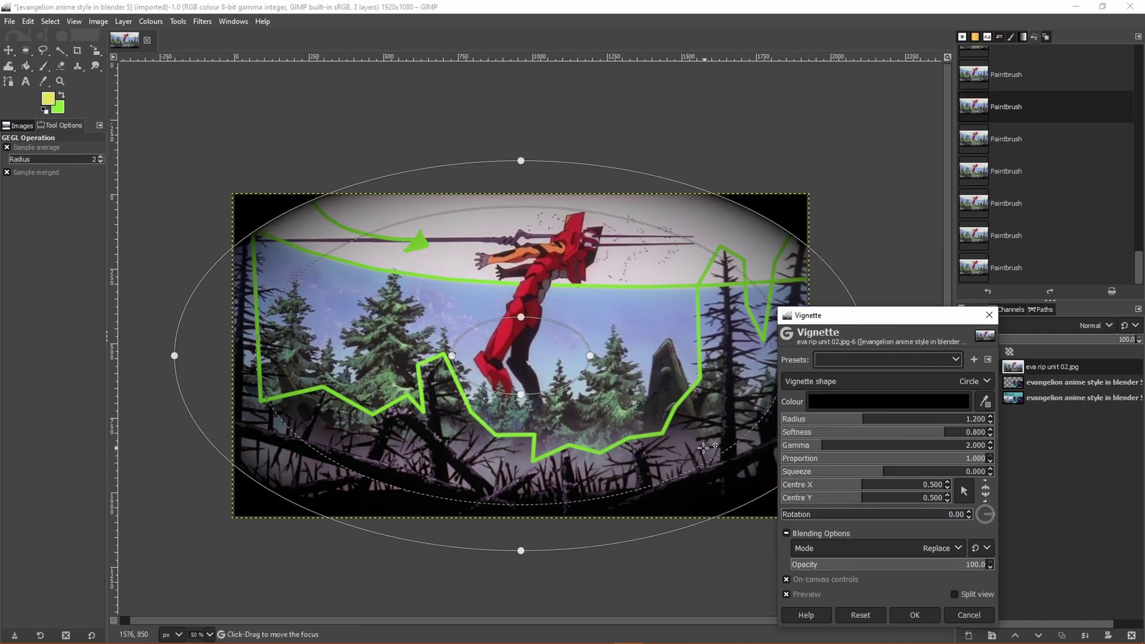
pyautogui.moveTo(692, 478); pyautogui.dragTo(622, 441)
pyautogui.moveTo(544, 258); pyautogui.dragTo(552, 252)
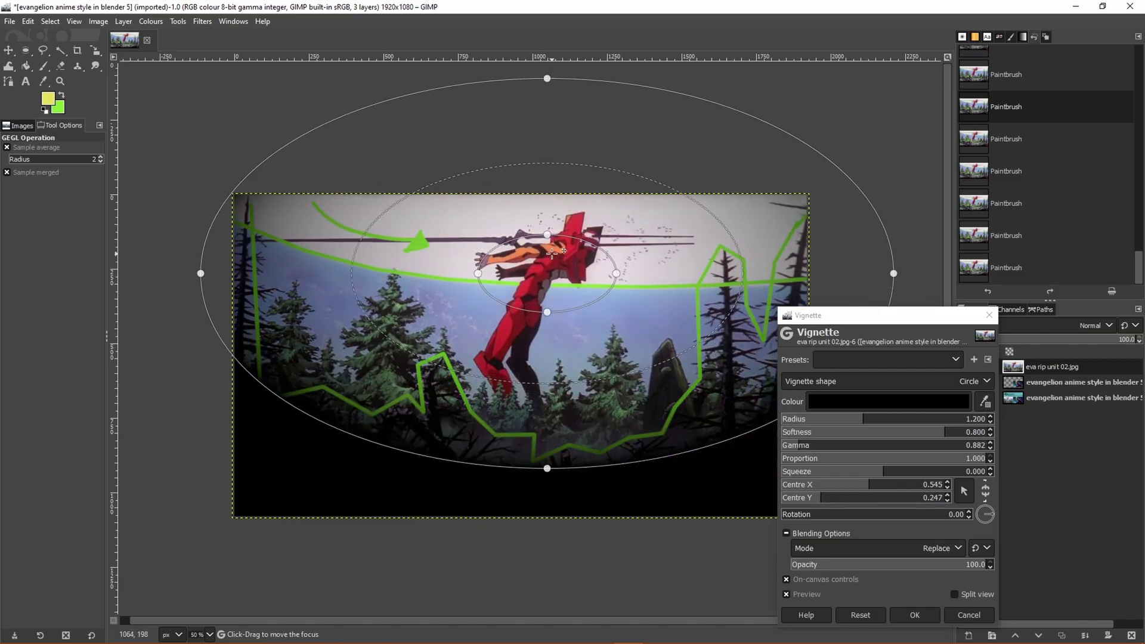
pyautogui.moveTo(696, 437); pyautogui.dragTo(767, 473)
pyautogui.moveTo(659, 396); pyautogui.dragTo(593, 348)
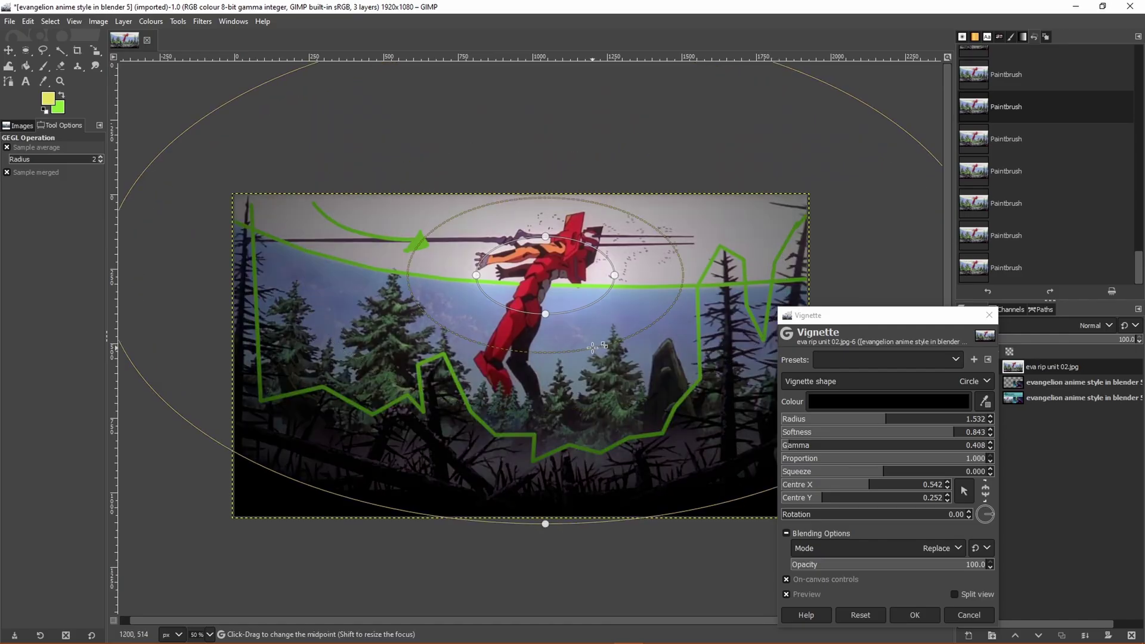
pyautogui.click(915, 617)
# Step: Compare the image with and without the vignette, then undo it
pyautogui.keyDown('ctrl'); pyautogui.scroll(1, 721, 417); pyautogui.keyUp('ctrl')
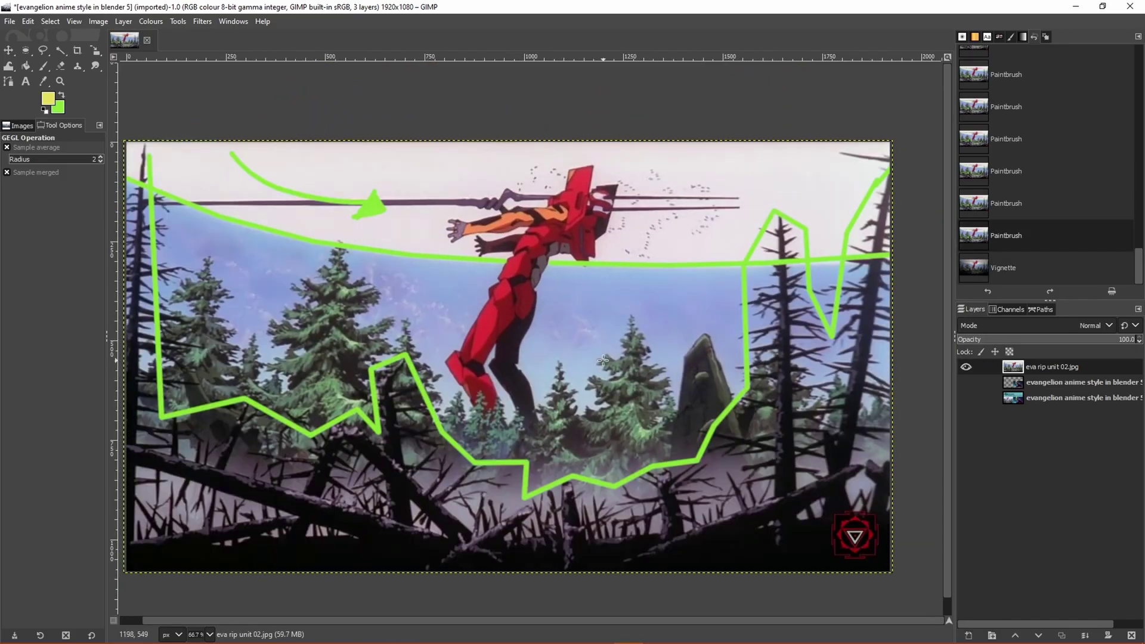
pyautogui.hotkey('ctrl', 'y')
pyautogui.hotkey('ctrl', 'z')
pyautogui.hotkey('ctrl', 'y')
pyautogui.keyDown('ctrl'); pyautogui.scroll(-1, 630, 363); pyautogui.keyUp('ctrl')
pyautogui.keyDown('ctrl'); pyautogui.scroll(2, 630, 364); pyautogui.keyUp('ctrl')
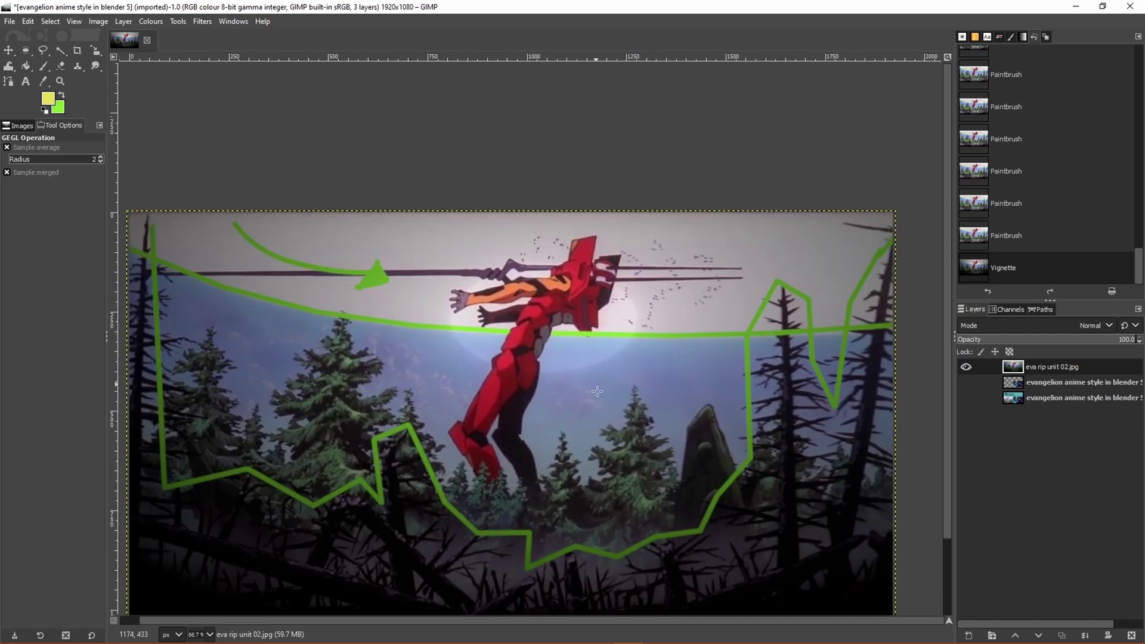
pyautogui.hotkey('ctrl', 'z')
pyautogui.keyDown('ctrl'); pyautogui.scroll(-2, 590, 460); pyautogui.keyUp('ctrl')
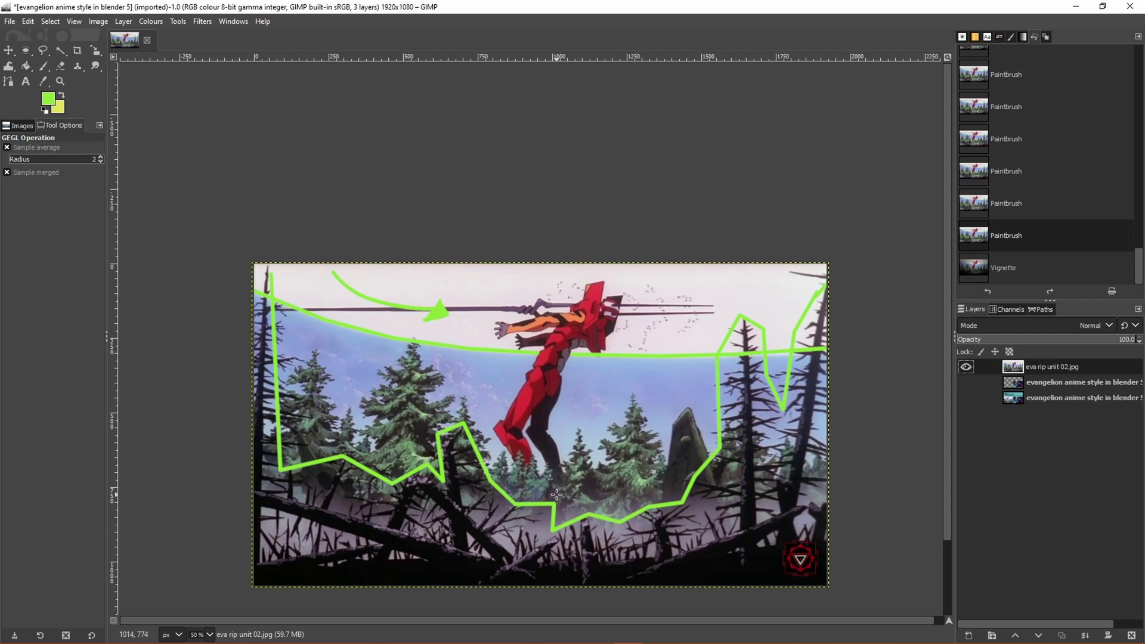
# Step: Cancel the re-shown Vignette dialog and start a yellow brush stroke up from the mech's lower body
pyautogui.click(177, 21)
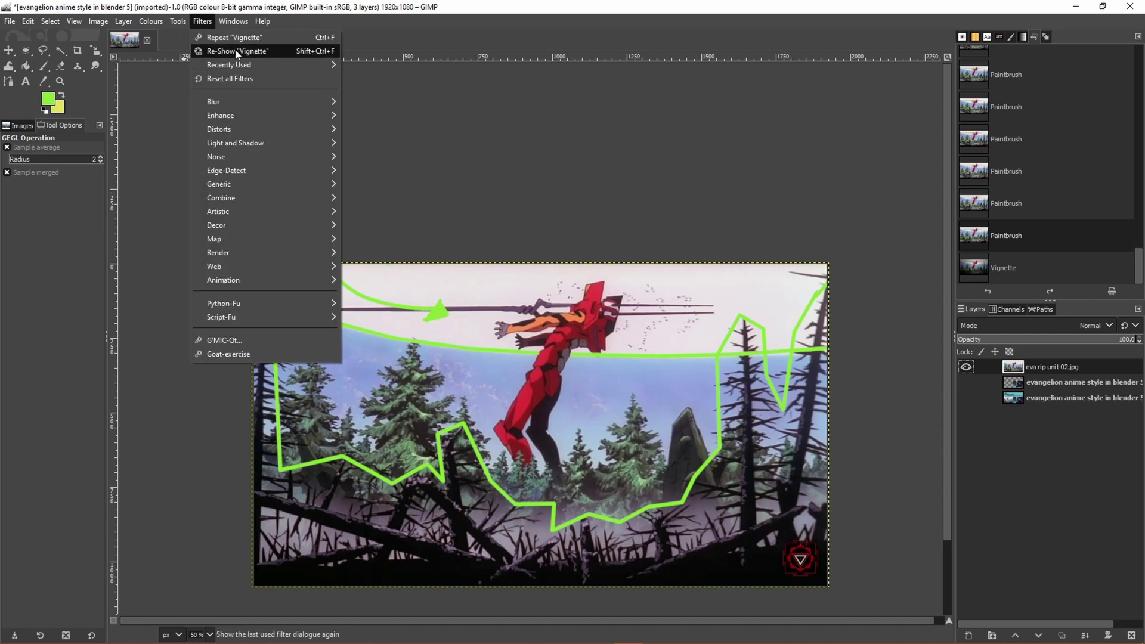
pyautogui.click(302, 49)
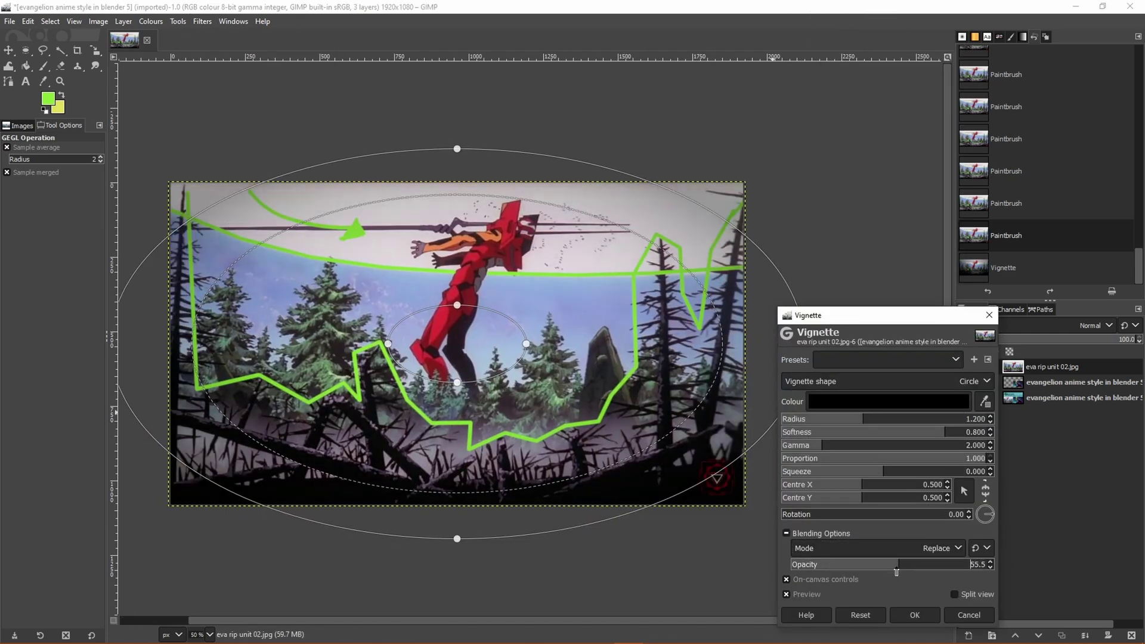
pyautogui.click(969, 615)
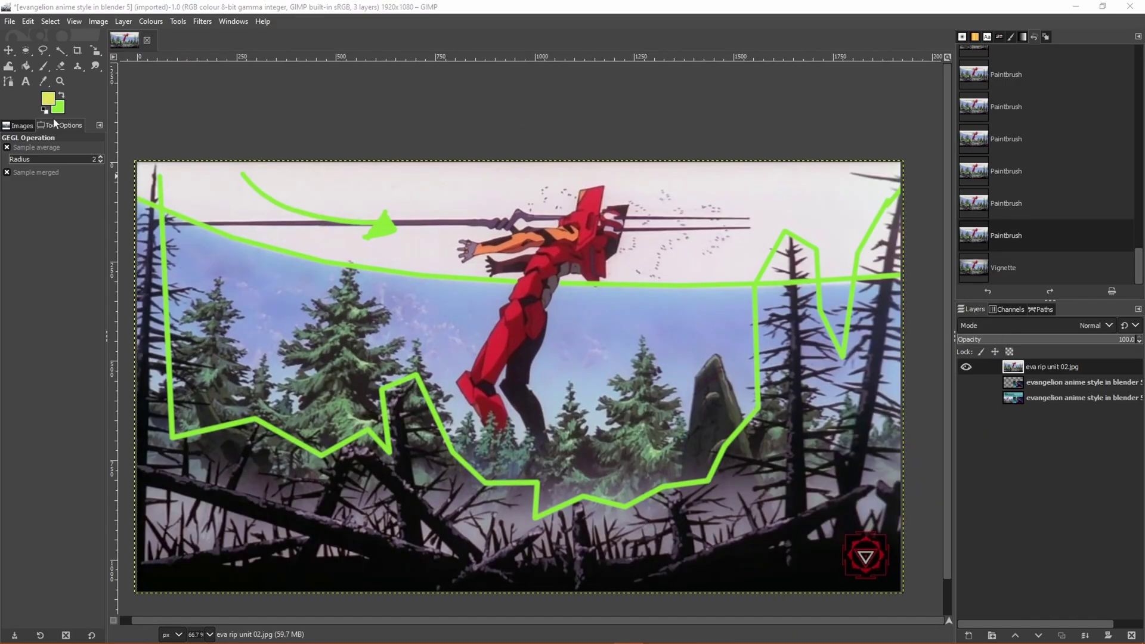
pyautogui.press('p')
pyautogui.moveTo(535, 482); pyautogui.dragTo(509, 327)
# Step: Paint a yellow curve from the mech's lower body up through its torso toward the head
pyautogui.moveTo(648, 361); pyautogui.dragTo(721, 343, button='middle')
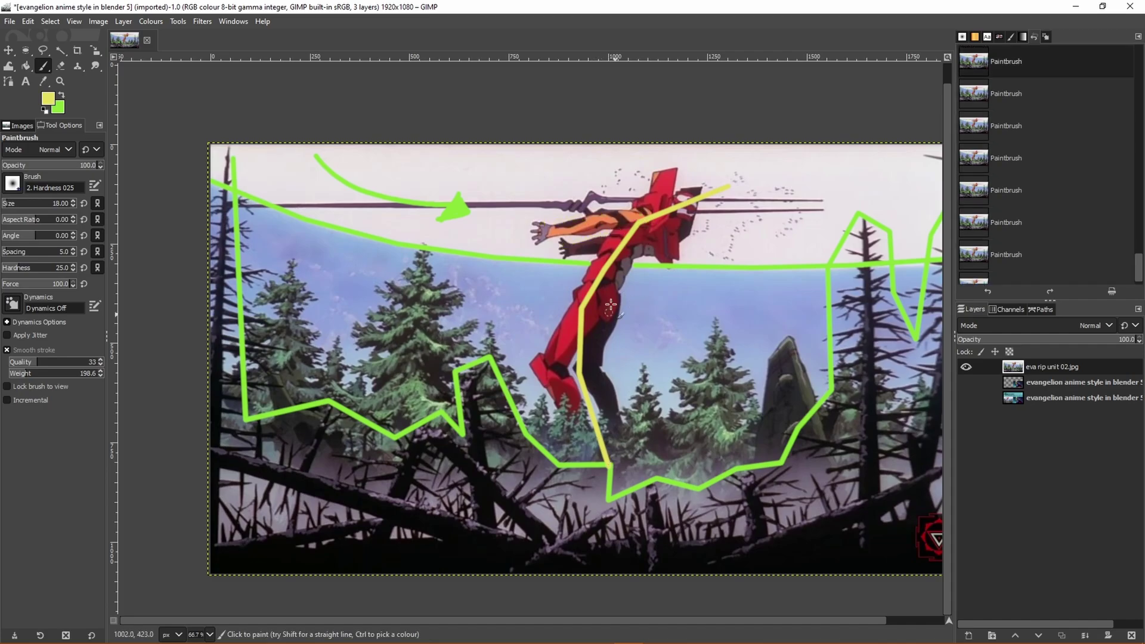
pyautogui.moveTo(607, 192); pyautogui.dragTo(521, 201, button='middle')
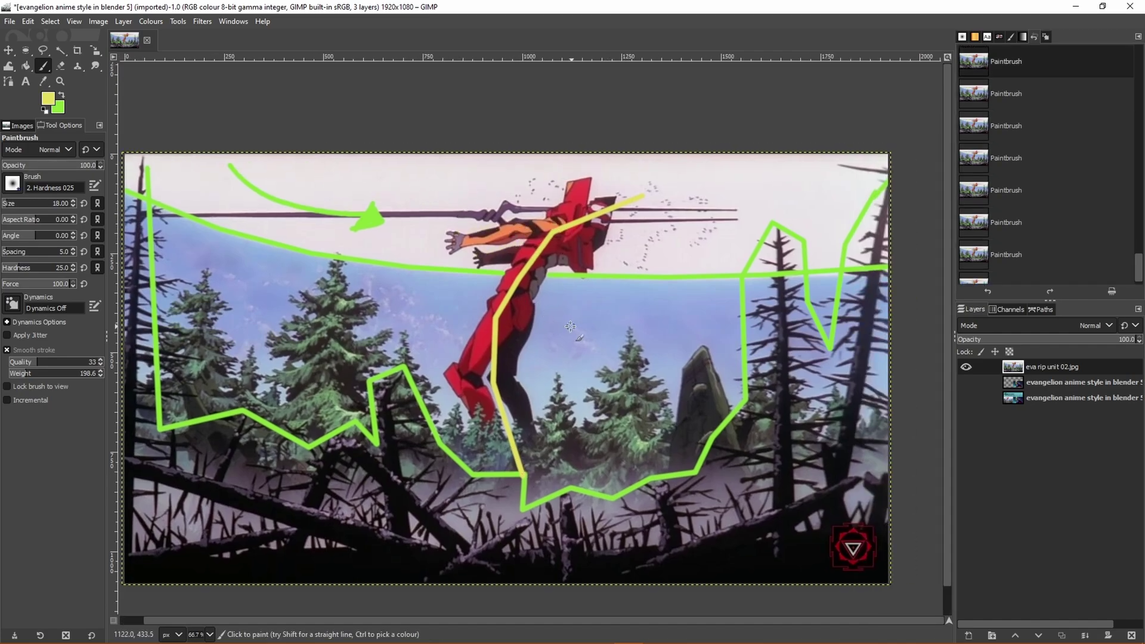
pyautogui.moveTo(570, 322); pyautogui.dragTo(693, 235)
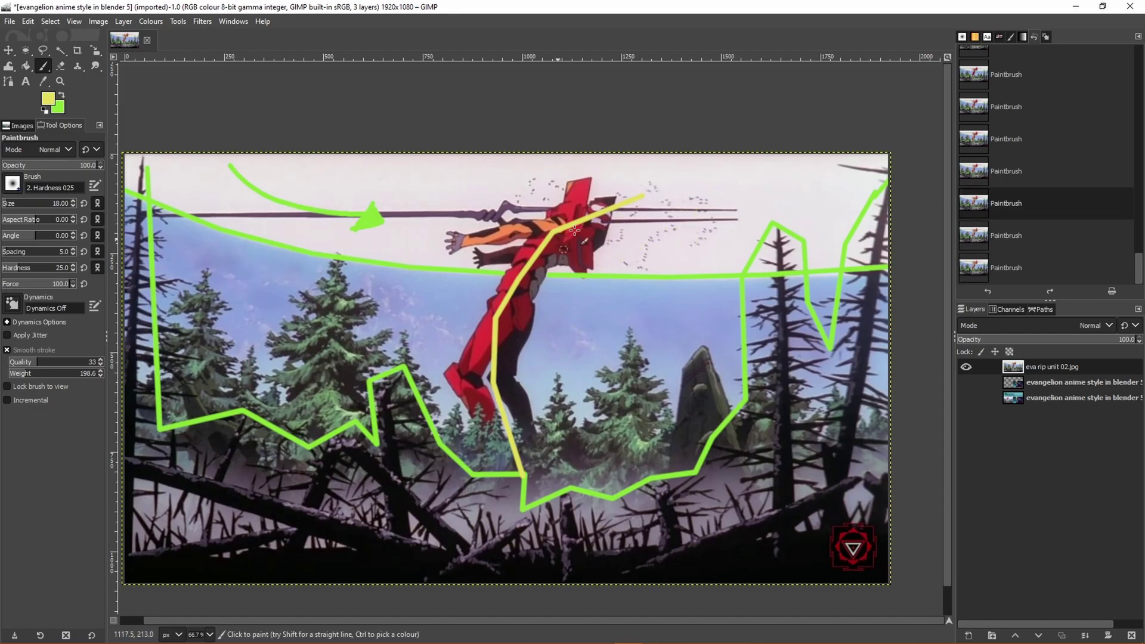
pyautogui.moveTo(689, 195)
pyautogui.mouseDown(button='middle')
pyautogui.moveTo(790, 197)
pyautogui.moveTo(685, 197)
pyautogui.moveTo(738, 193)
pyautogui.mouseUp(button='middle')
pyautogui.moveTo(237, 261)
pyautogui.mouseDown()
pyautogui.moveTo(357, 244)
pyautogui.moveTo(499, 367)
pyautogui.mouseUp()
pyautogui.keyDown('ctrl'); pyautogui.scroll(-1, 746, 486); pyautogui.keyUp('ctrl')
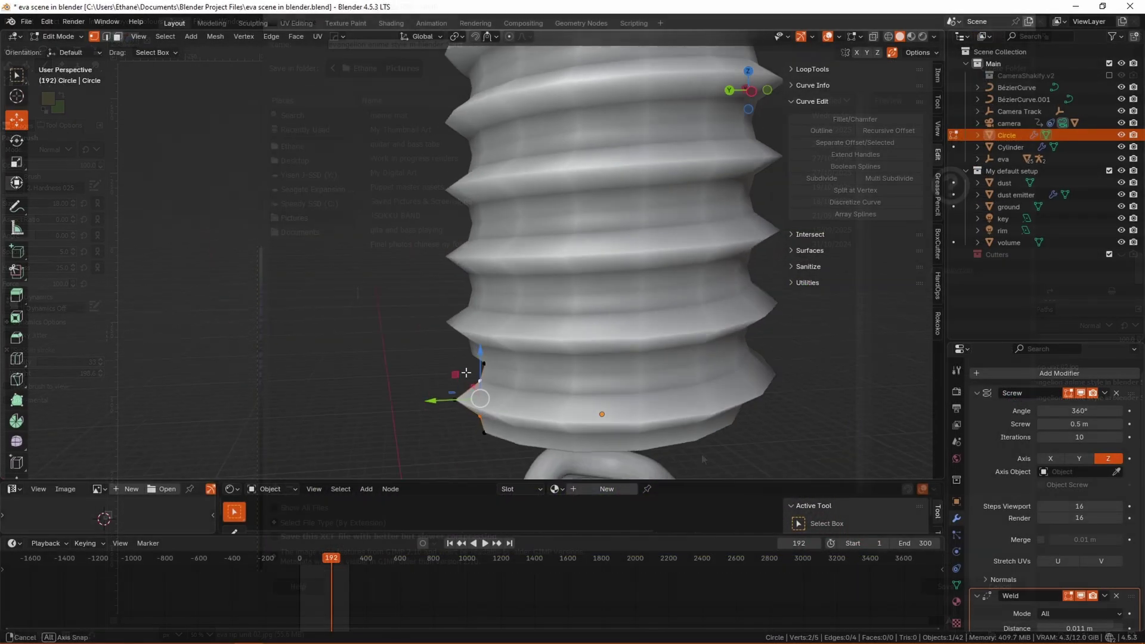
# Step: Leave Edit Mode, give the screw one subdivision level, and save the scene
pyautogui.press('Tab')
pyautogui.hotkey('ctrl', '1')
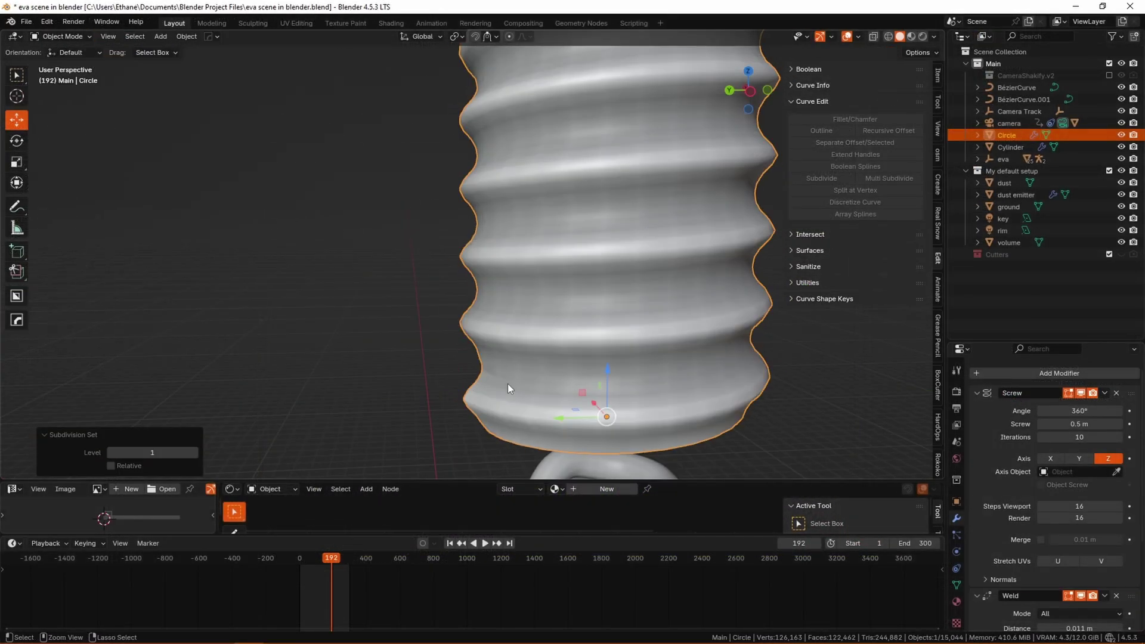
pyautogui.scroll(-5, 518, 388)
pyautogui.hotkey('ctrl', 's')
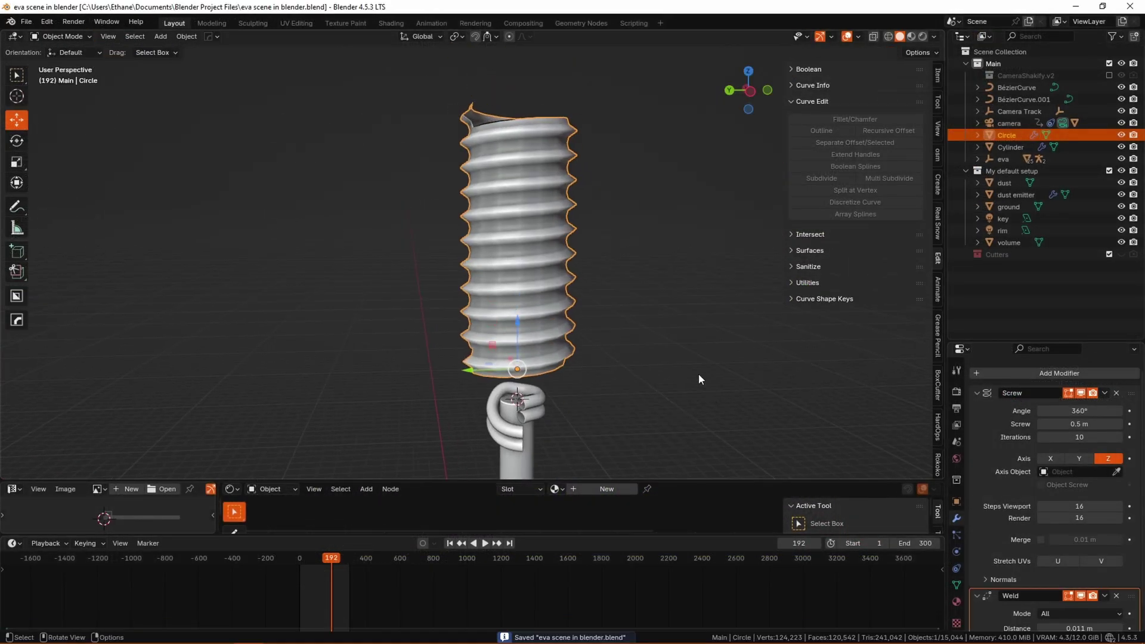
# Step: Delete the leftover BézierCurve
pyautogui.moveTo(667, 332); pyautogui.dragTo(614, 306, button='middle')
pyautogui.click(500, 436)
pyautogui.press('Delete')
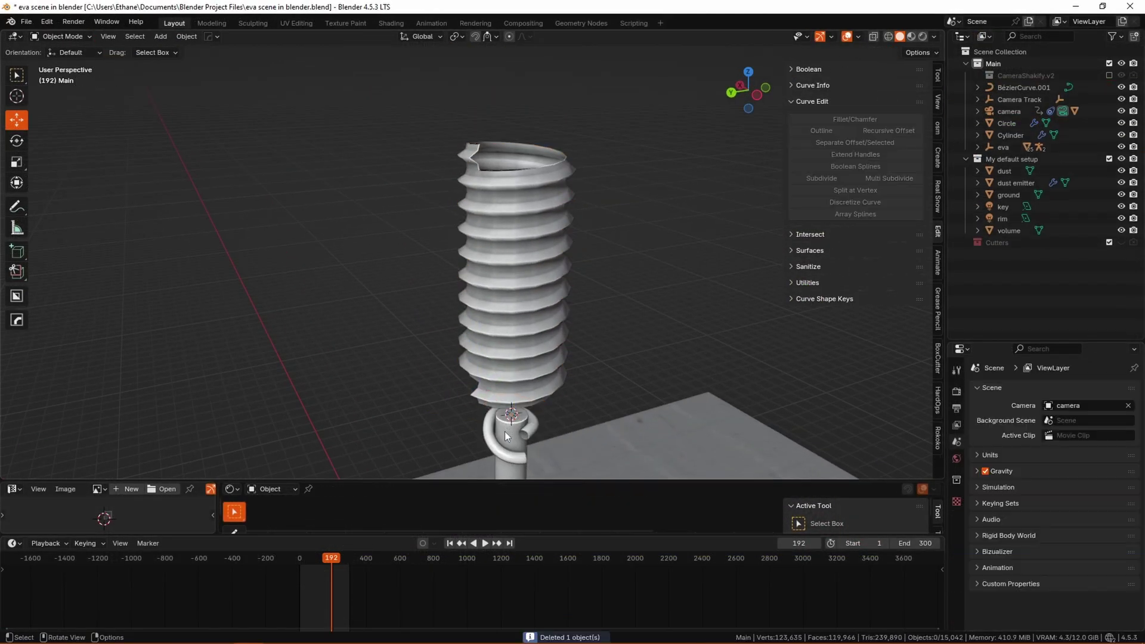
pyautogui.click(543, 347)
pyautogui.scroll(3, 543, 347)
pyautogui.press('Tab')
pyautogui.press('capslock')
pyautogui.scroll(5, 547, 346)
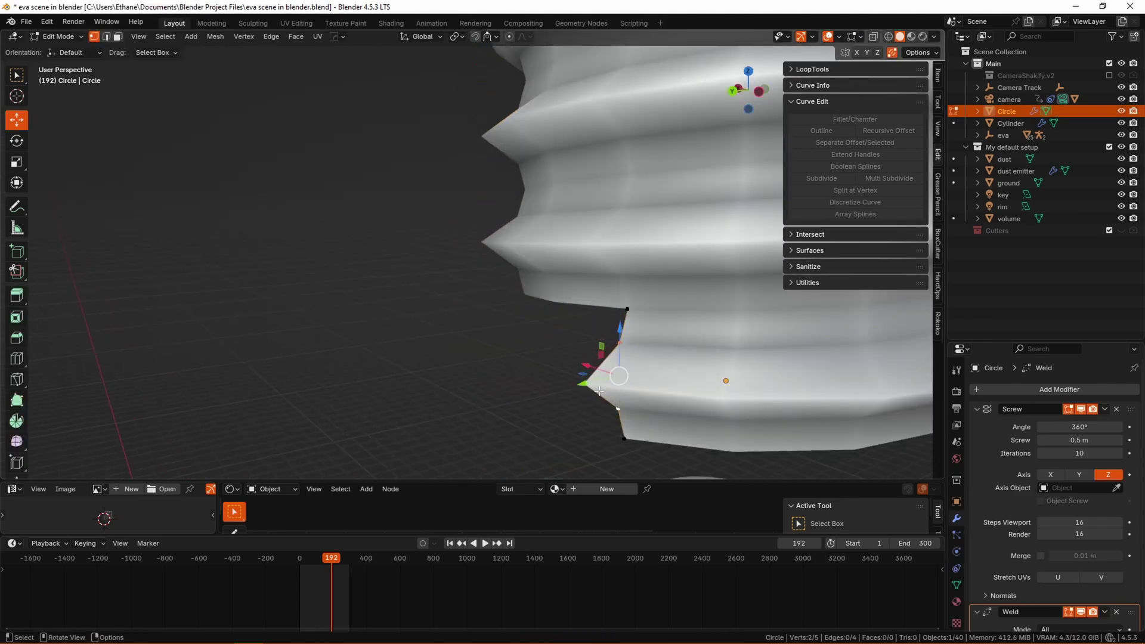
pyautogui.press('g')
pyautogui.press('y')
pyautogui.click(581, 394)
pyautogui.press('g')
pyautogui.press('z')
pyautogui.click(612, 359)
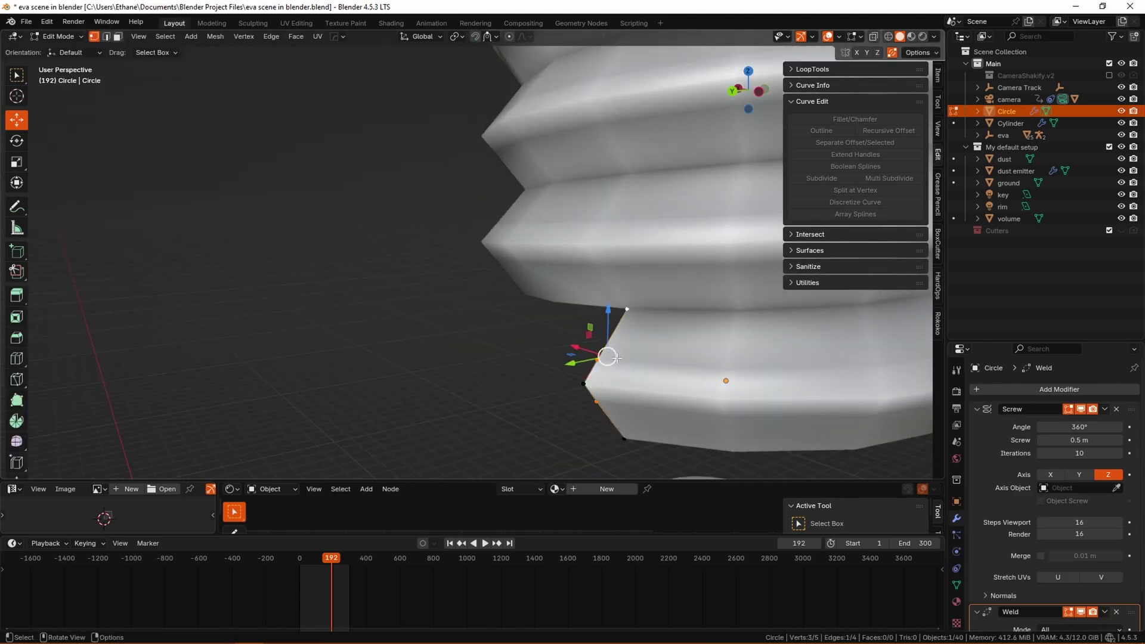
# Step: Extend the profile with new vertices placed along Y and raised in Z, then select one vertex
pyautogui.moveTo(625, 445); pyautogui.dragTo(608, 417, button='middle')
pyautogui.press('g')
pyautogui.press('y')
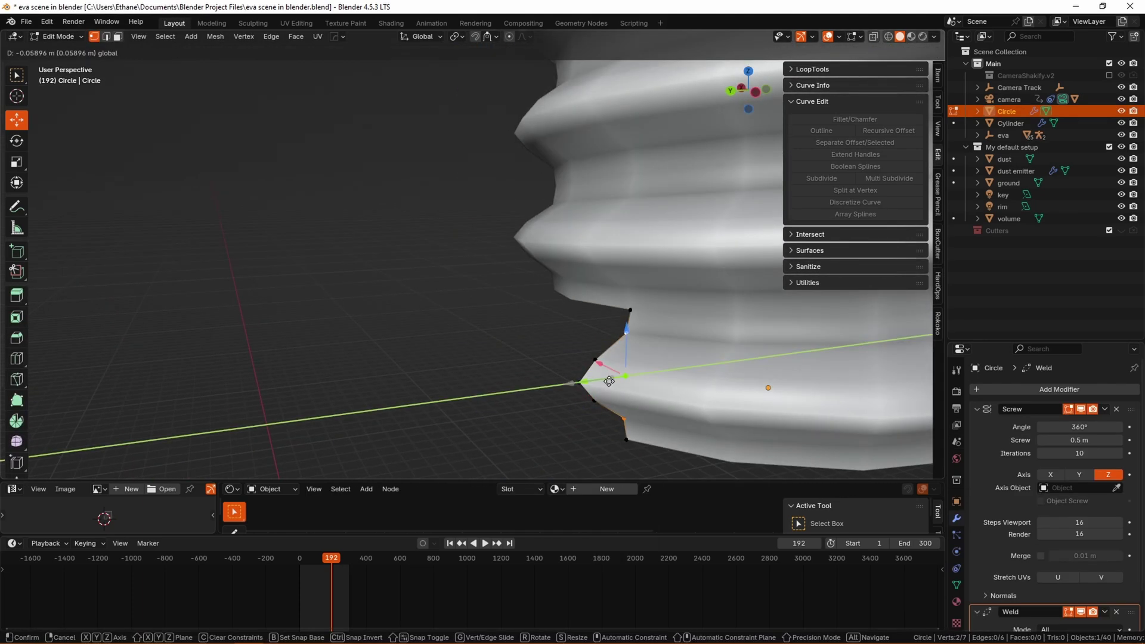
pyautogui.click(573, 386)
pyautogui.scroll(-5, 610, 380)
pyautogui.scroll(4, 630, 346)
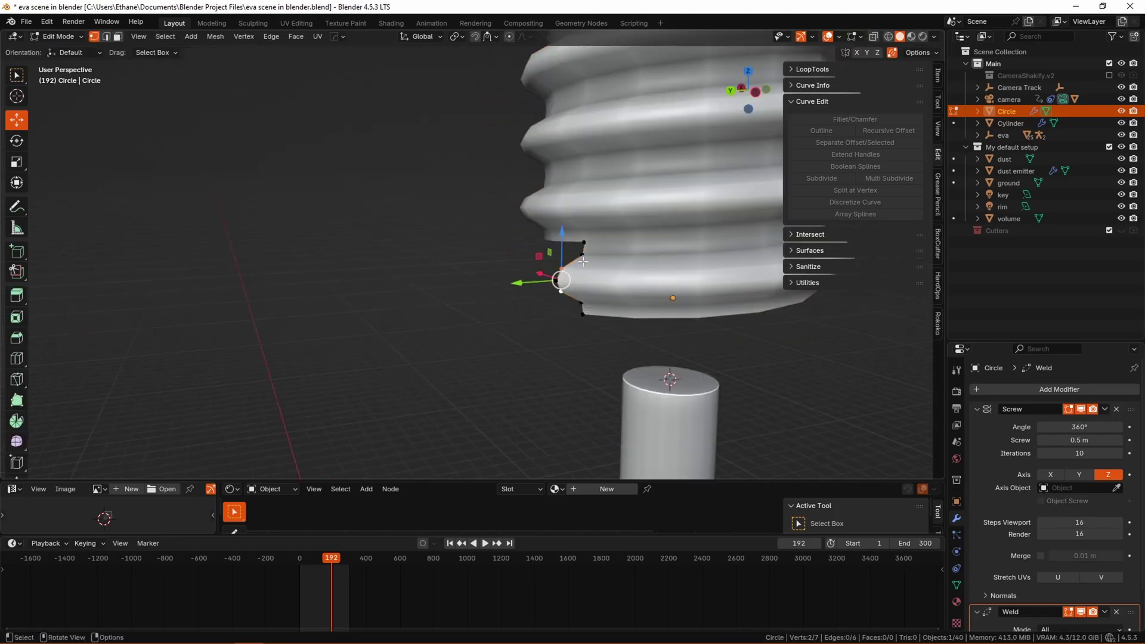
pyautogui.press('g')
pyautogui.press('z')
pyautogui.click(606, 300)
pyautogui.scroll(-4, 607, 299)
pyautogui.scroll(4, 606, 300)
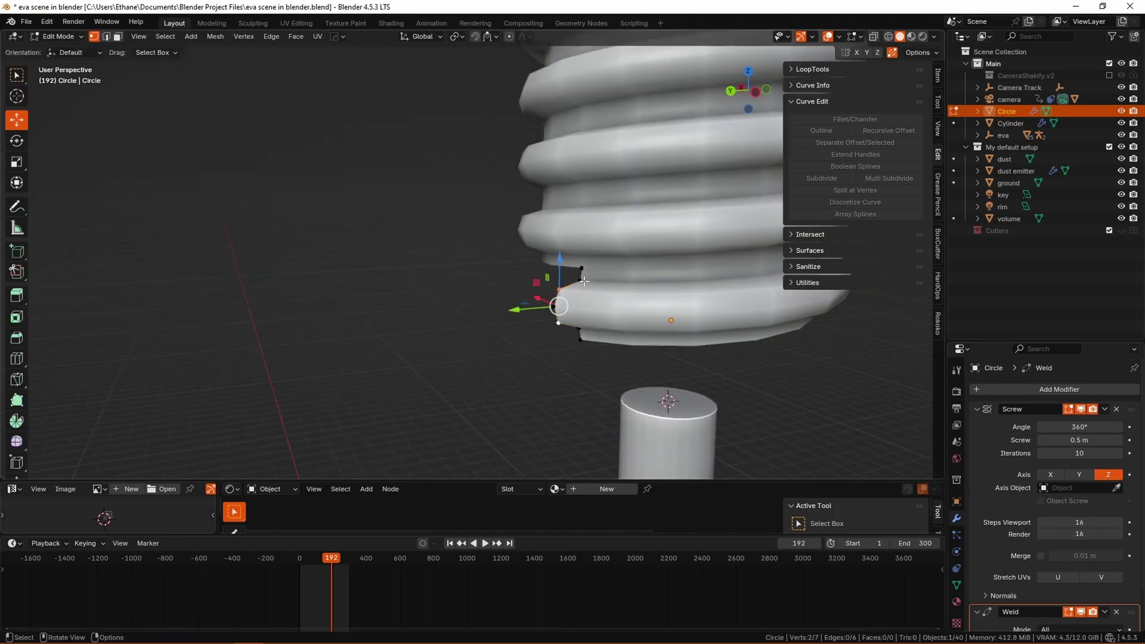
pyautogui.click(550, 287)
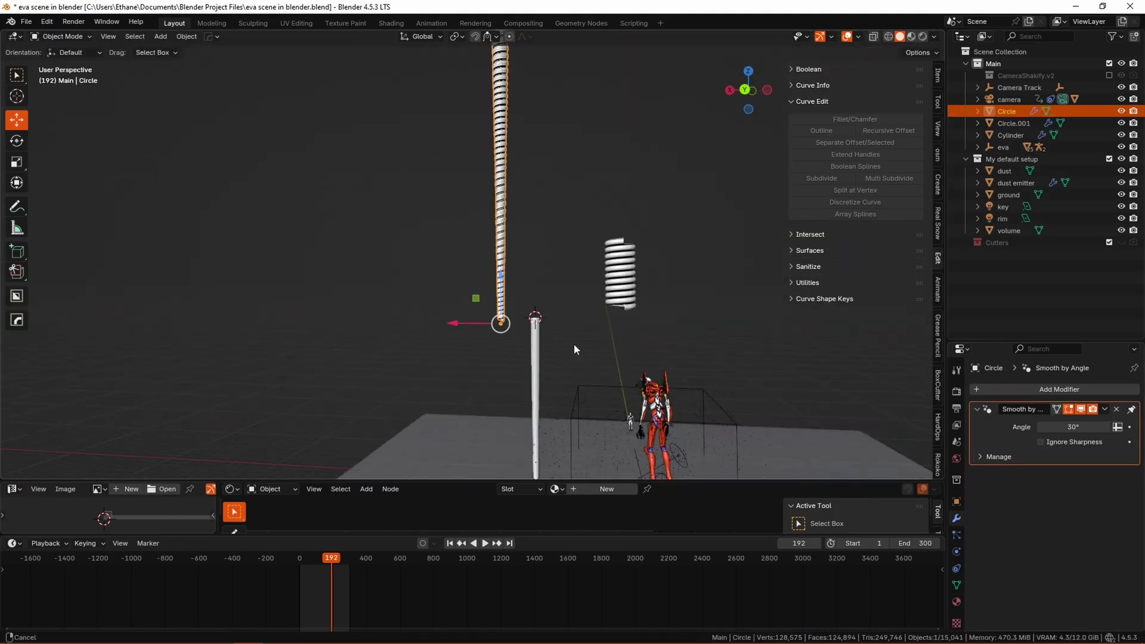
# Step: Save the scene file and tilt the view lower
pyautogui.scroll(-3, 574, 363)
pyautogui.scroll(5, 571, 303)
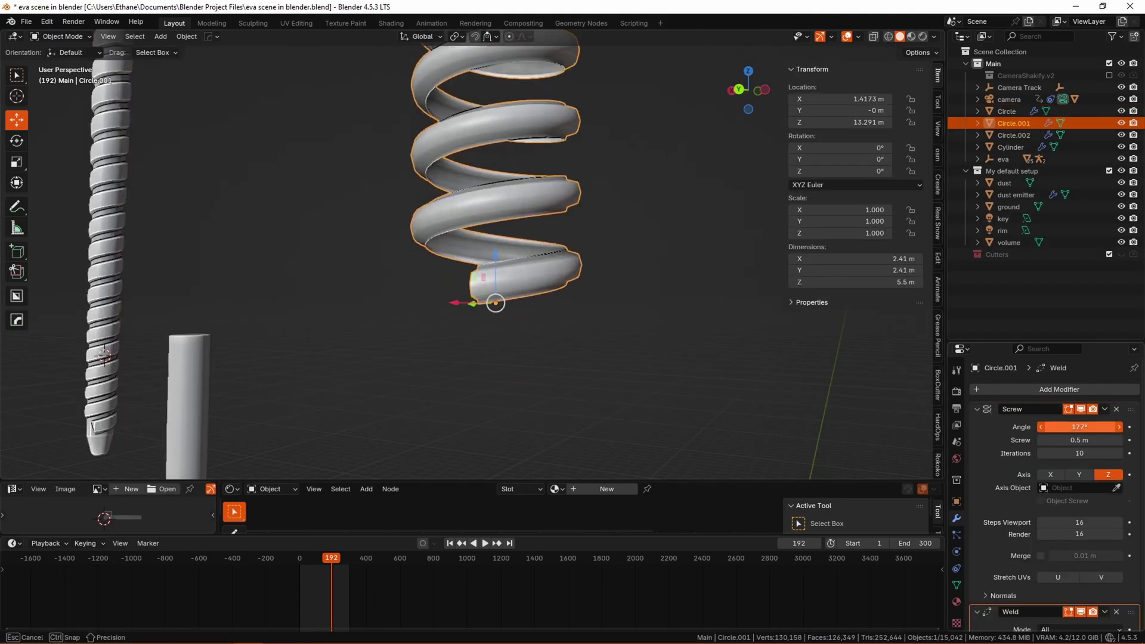
pyautogui.scroll(-6, 477, 303)
pyautogui.hotkey('ctrl', 's')
pyautogui.moveTo(477, 302); pyautogui.dragTo(478, 257, button='middle')
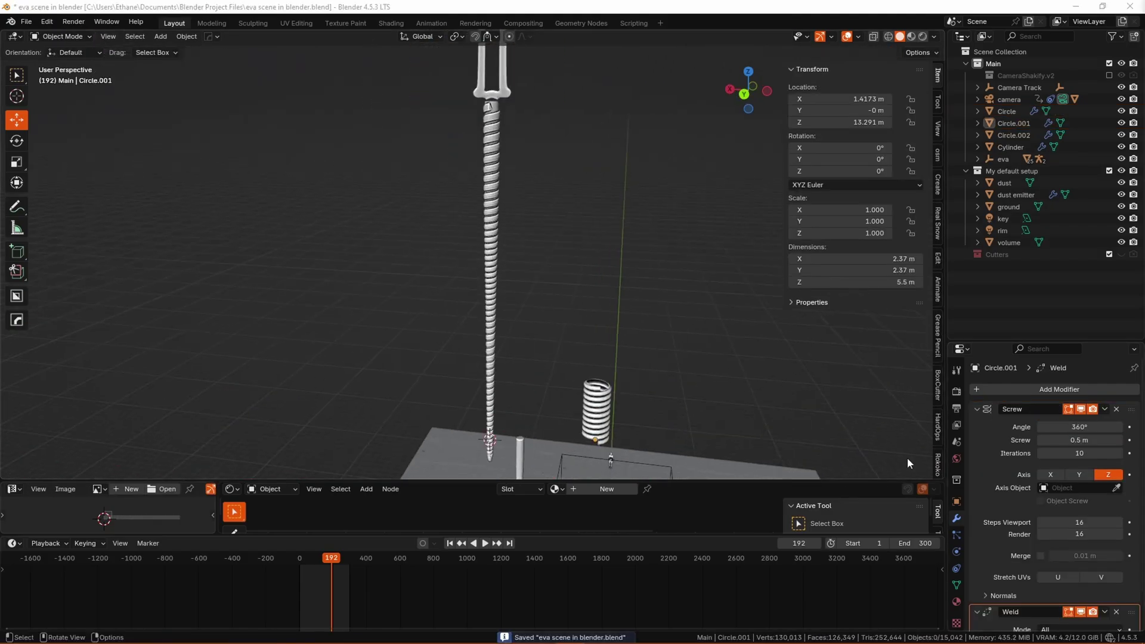
pyautogui.scroll(5, 601, 253)
# Step: Select the coiled lance shaft Circle and enter Edit Mode
pyautogui.click(601, 253)
pyautogui.press('Tab')
pyautogui.scroll(4, 499, 404)
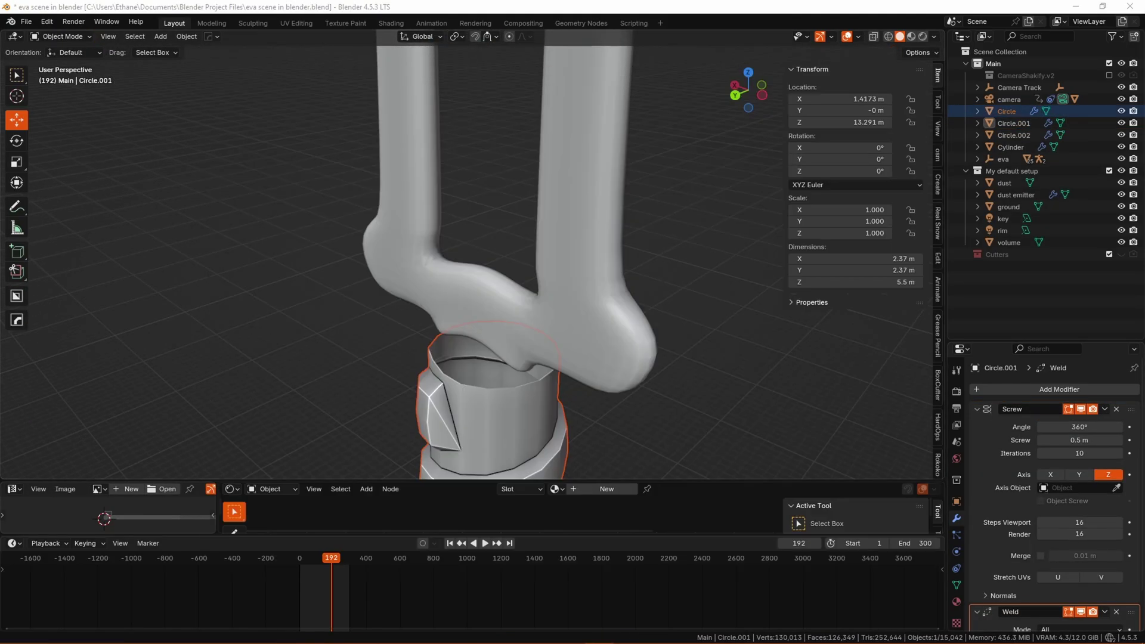
pyautogui.rightClick(688, 327)
pyautogui.moveTo(688, 329)
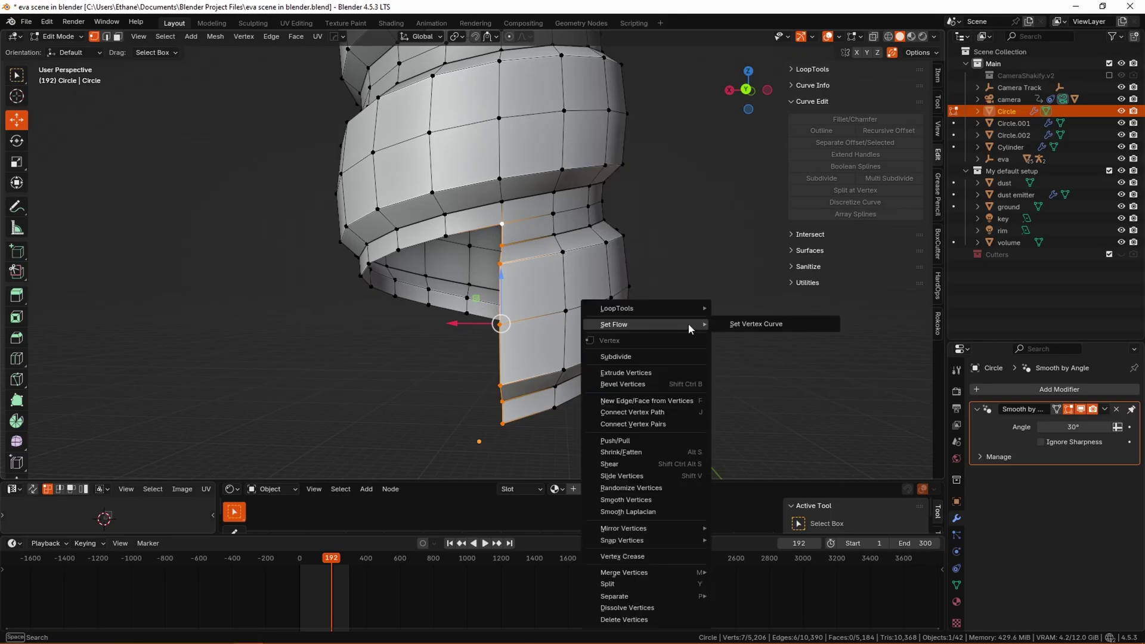
pyautogui.press('Escape')
# Step: Try scaling the selected vertices along Z, then undo it
pyautogui.press('s')
pyautogui.press('z')
pyautogui.click(671, 304)
pyautogui.moveTo(671, 304); pyautogui.dragTo(545, 263, button='middle')
pyautogui.hotkey('ctrl', 'z')
pyautogui.hotkey('ctrl', 'z')
pyautogui.scroll(-2, 506, 318)
pyautogui.scroll(5, 505, 318)
# Step: Move a vertex at the coil's seam along the Y axis
pyautogui.press('g')
pyautogui.click(525, 340)
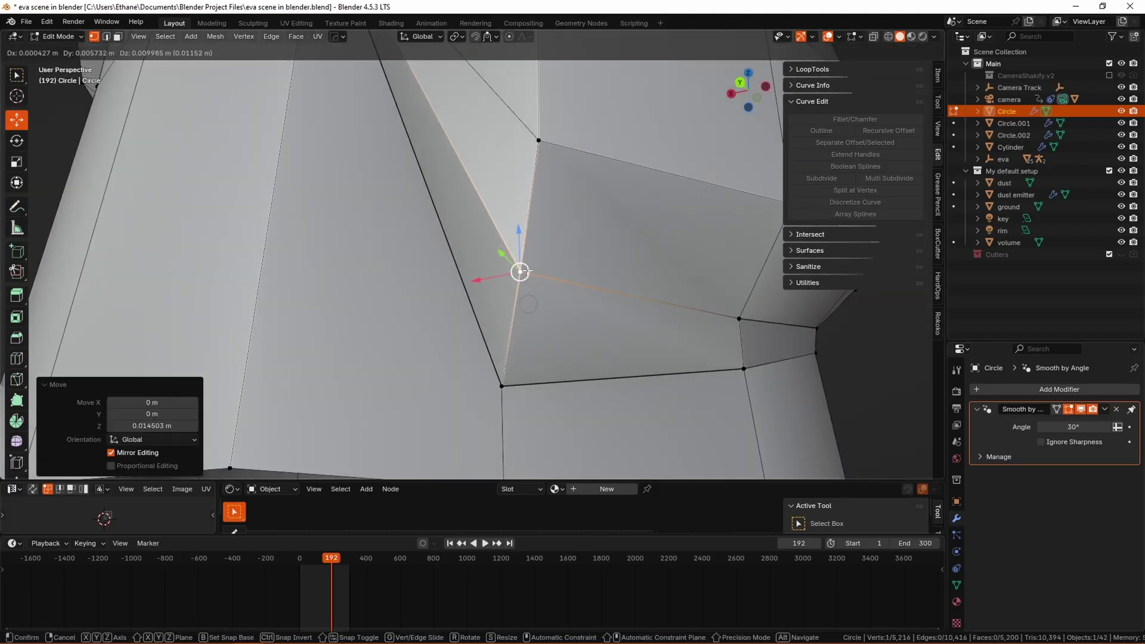
pyautogui.scroll(-3, 632, 272)
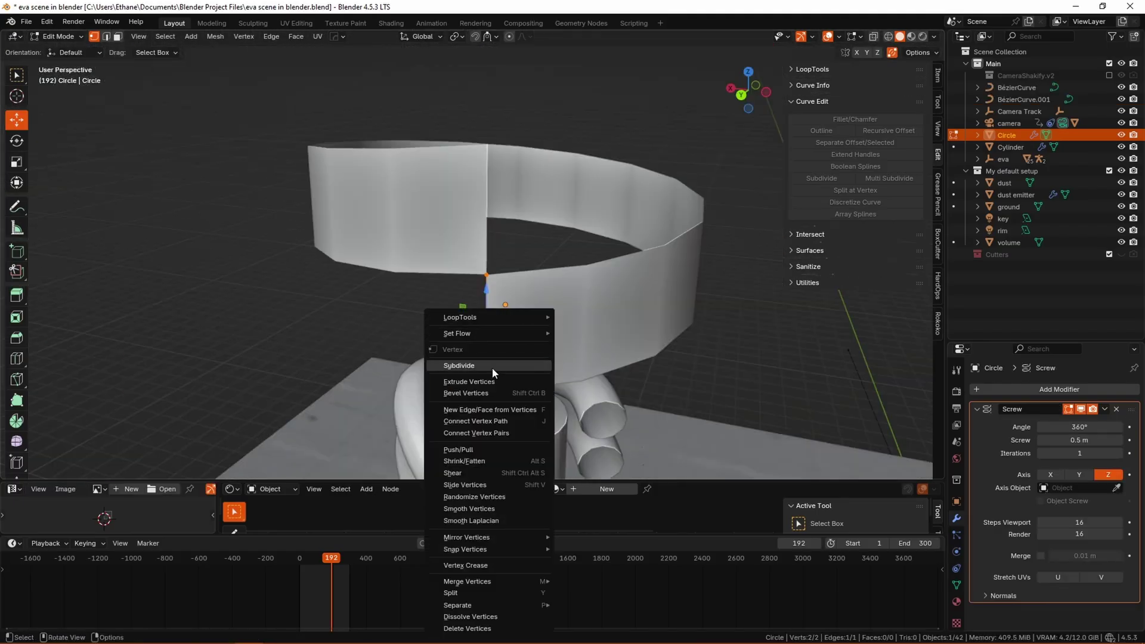
pyautogui.press('g')
pyautogui.press('y')
pyautogui.click(507, 364)
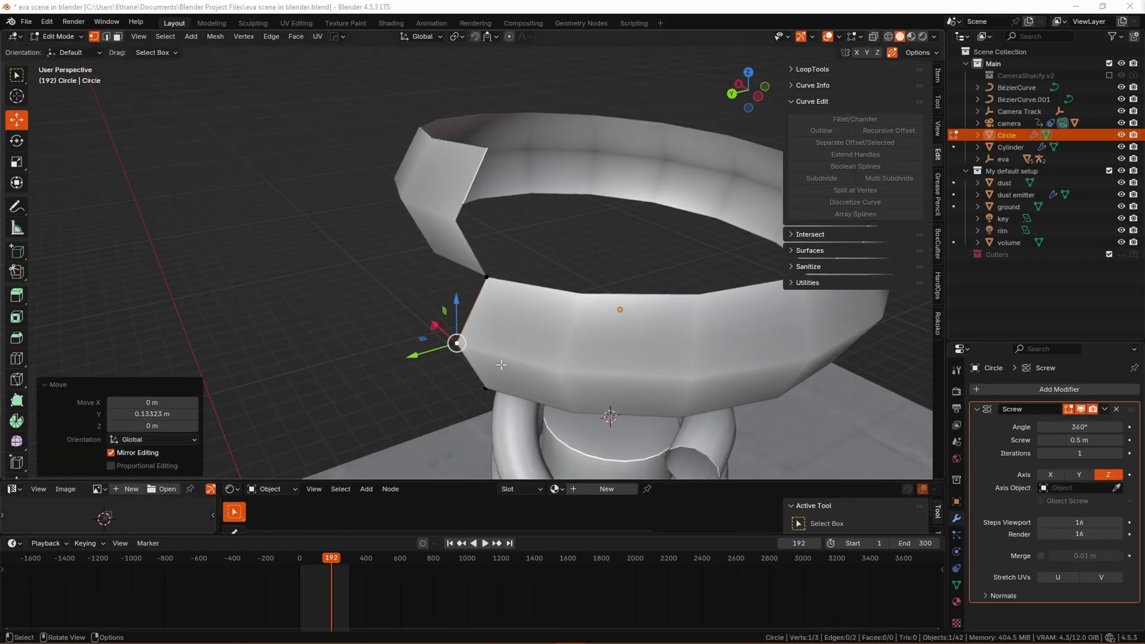
# Step: Adjust vertices near the shaft's end with further Y and Z moves
pyautogui.press('g')
pyautogui.press('y')
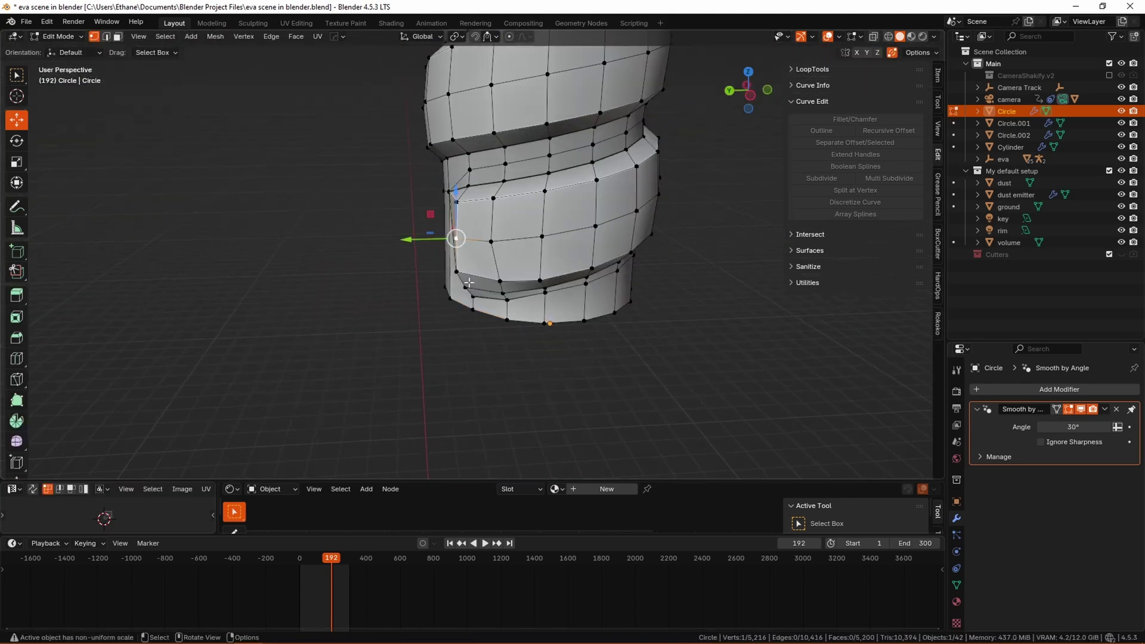
pyautogui.press('g')
pyautogui.press('z')
pyautogui.click(440, 275)
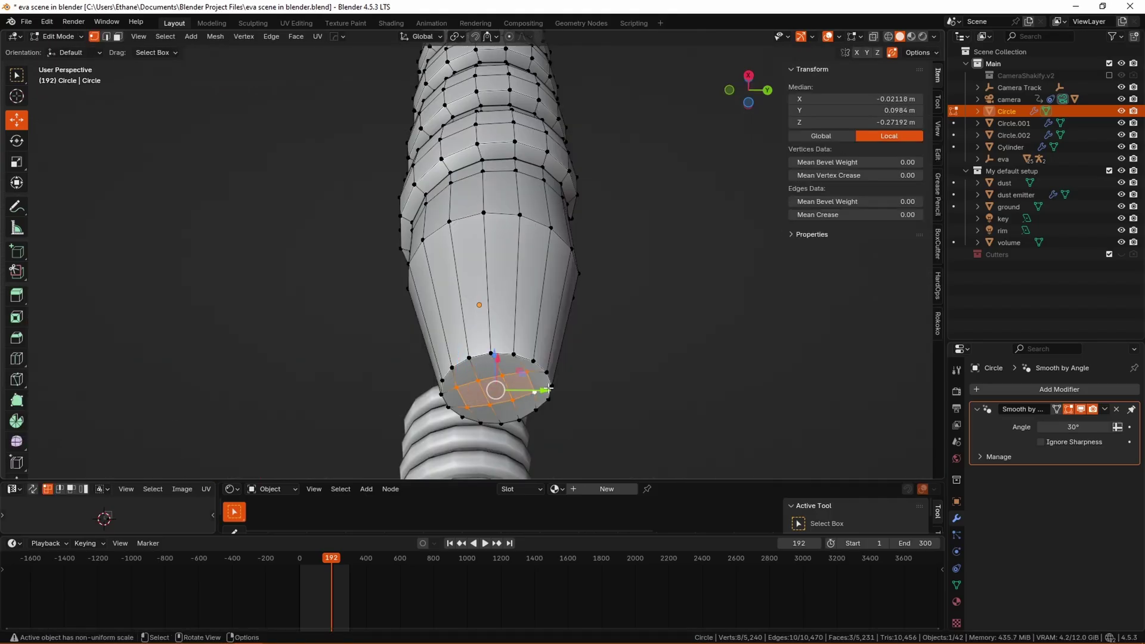
pyautogui.moveTo(548, 388); pyautogui.dragTo(546, 377, button='middle')
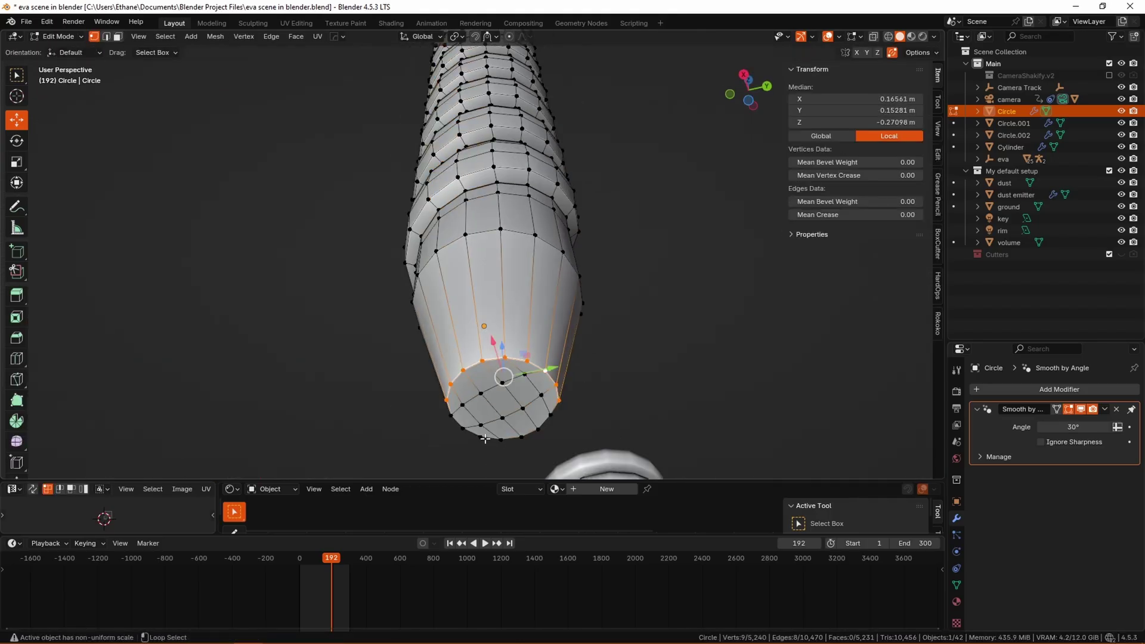
# Step: Bevel the shaft's bottom edge ring and pull it in to taper the end
pyautogui.keyDown('alt'); pyautogui.click(485, 439); pyautogui.keyUp('alt')
pyautogui.moveTo(485, 439); pyautogui.dragTo(507, 364, button='middle')
pyautogui.click(598, 377)
pyautogui.keyDown('alt'); pyautogui.click(501, 367); pyautogui.keyUp('alt')
pyautogui.press('g')
pyautogui.press('z')
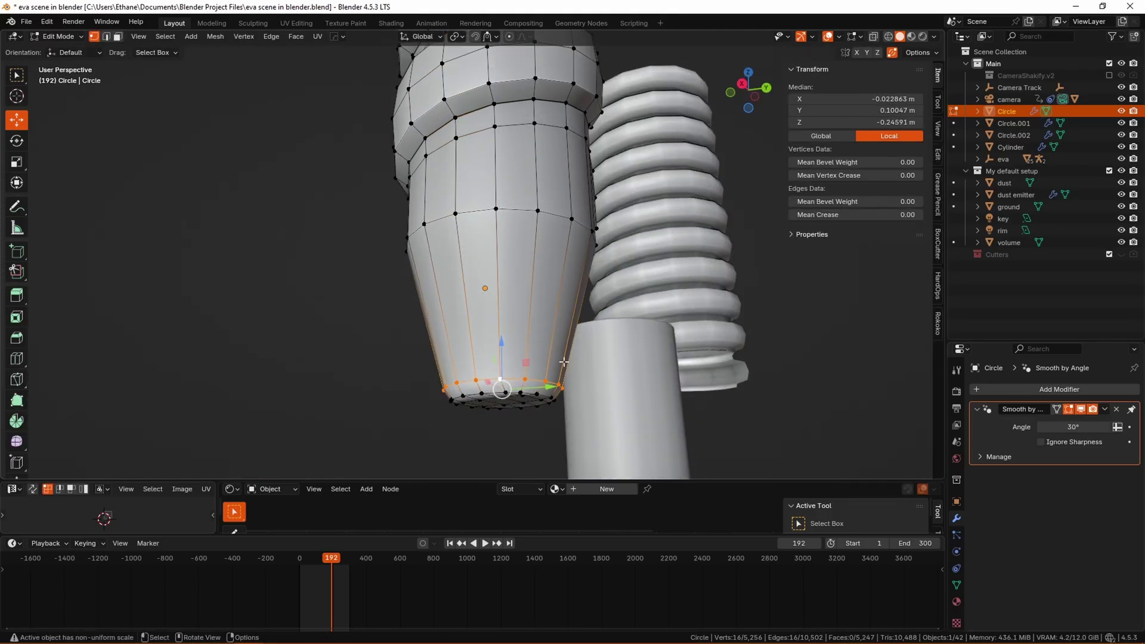
pyautogui.click(571, 358)
# Step: Select the connected top coil turn and save the scene
pyautogui.scroll(-12, 563, 374)
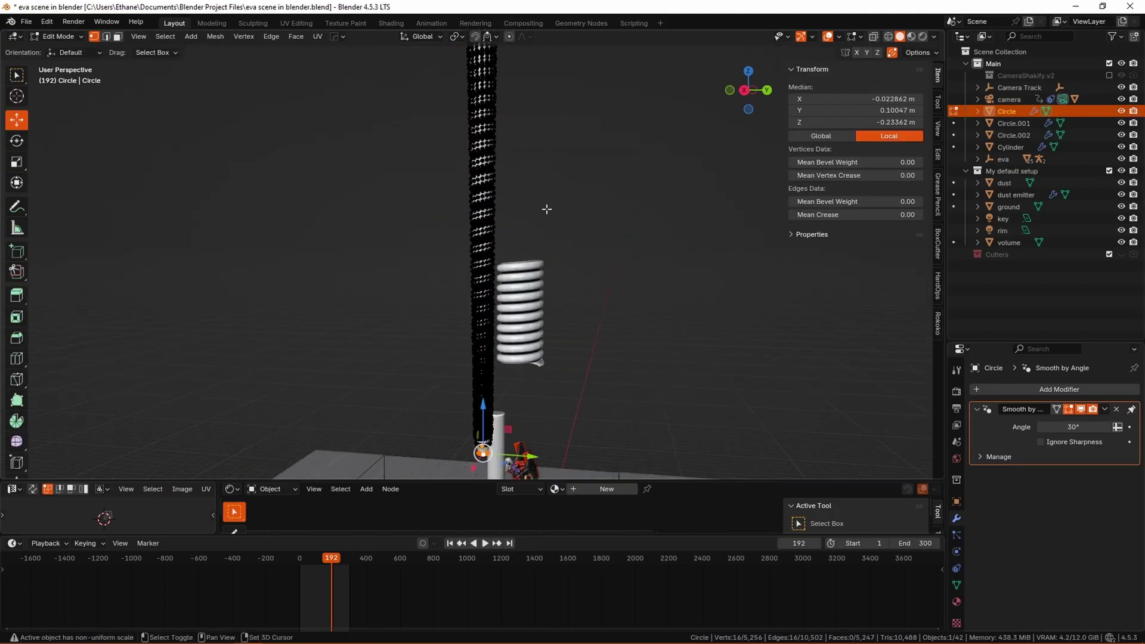
pyautogui.scroll(10, 531, 248)
pyautogui.moveTo(512, 167); pyautogui.dragTo(596, 298, button='middle')
pyautogui.scroll(-5, 582, 268)
pyautogui.hotkey('alt', 'a')
pyautogui.press('l')
pyautogui.scroll(3, 390, 193)
pyautogui.scroll(-5, 477, 268)
pyautogui.hotkey('ctrl', 's')
pyautogui.scroll(4, 597, 298)
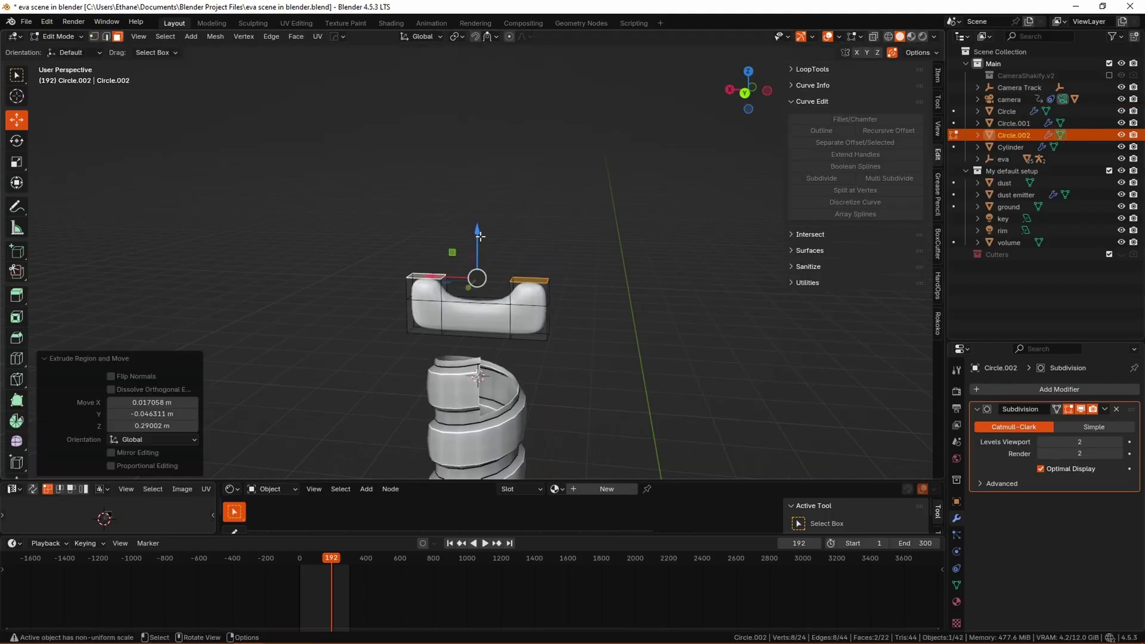
# Step: Extrude the fork's prong tops upward and add a loop cut across the fork
pyautogui.press('e')
pyautogui.click(490, 186)
pyautogui.moveTo(478, 177); pyautogui.dragTo(486, 166)
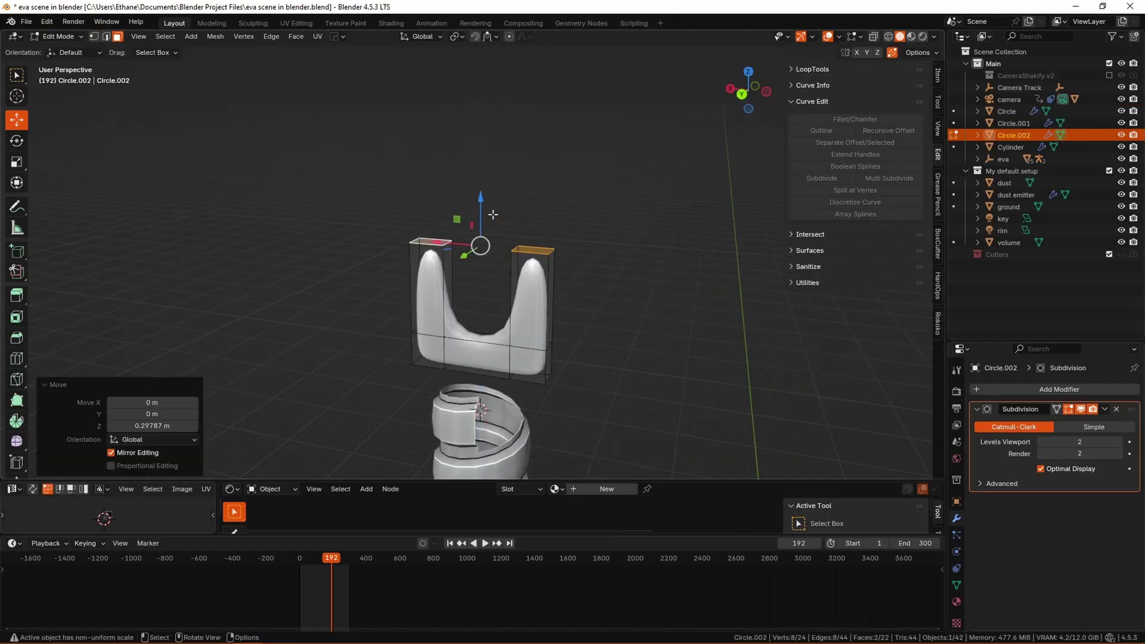
pyautogui.click(450, 276)
pyautogui.moveTo(450, 276); pyautogui.dragTo(545, 352, button='middle')
# Step: Widen the fork's outer bottom faces along X and add an edge loop across both legs
pyautogui.click(591, 382)
pyautogui.press('s')
pyautogui.press('x')
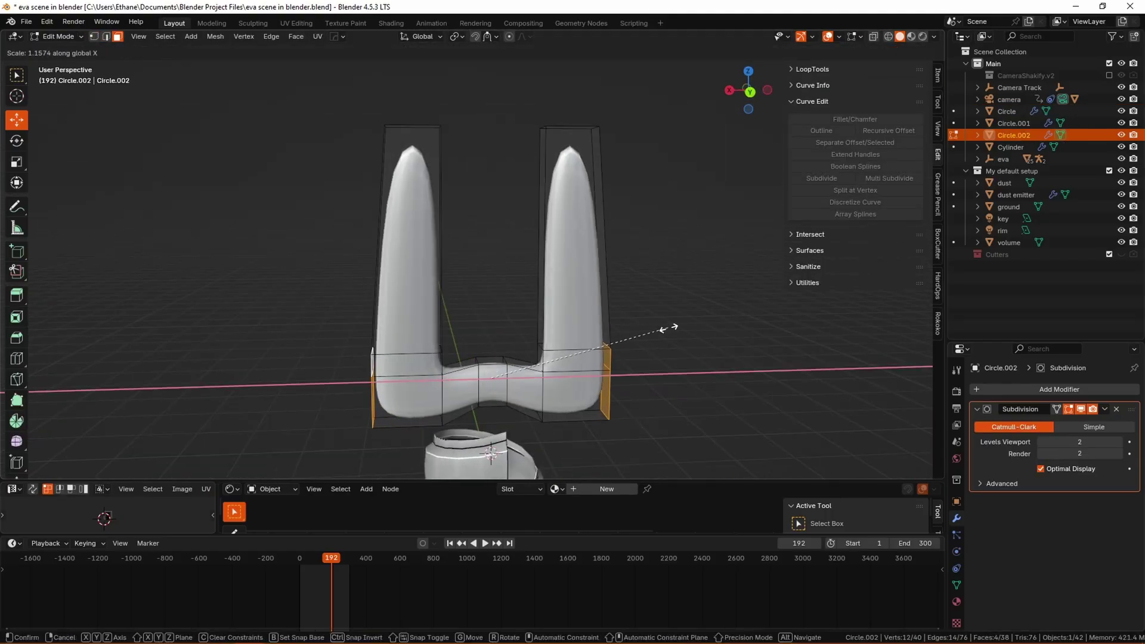
pyautogui.click(674, 329)
pyautogui.click(374, 319)
# Step: In face mode, flatten the prong top caps along Y and adjust their height
pyautogui.press('3')
pyautogui.moveTo(543, 281); pyautogui.dragTo(489, 251, button='middle')
pyautogui.press('s')
pyautogui.press('y')
pyautogui.click(480, 244)
pyautogui.click(493, 90)
pyautogui.scroll(-2, 487, 181)
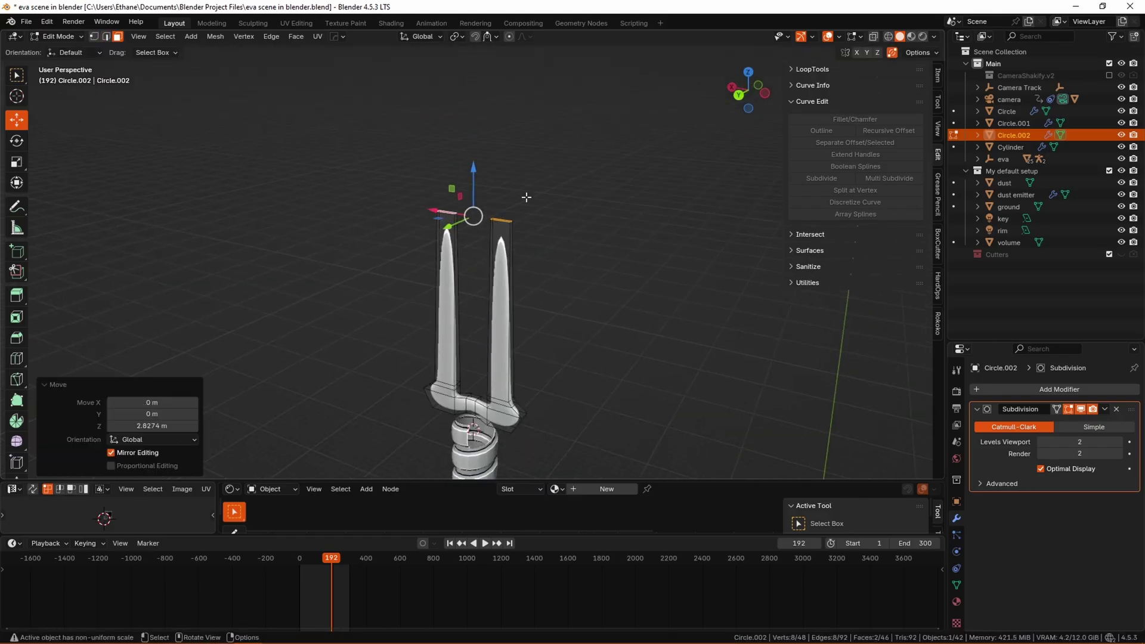
pyautogui.click(601, 199)
pyautogui.scroll(5, 578, 194)
# Step: Add a loop cut on the prongs and widen it along X
pyautogui.hotkey('ctrl', 'r')
pyautogui.click(473, 235)
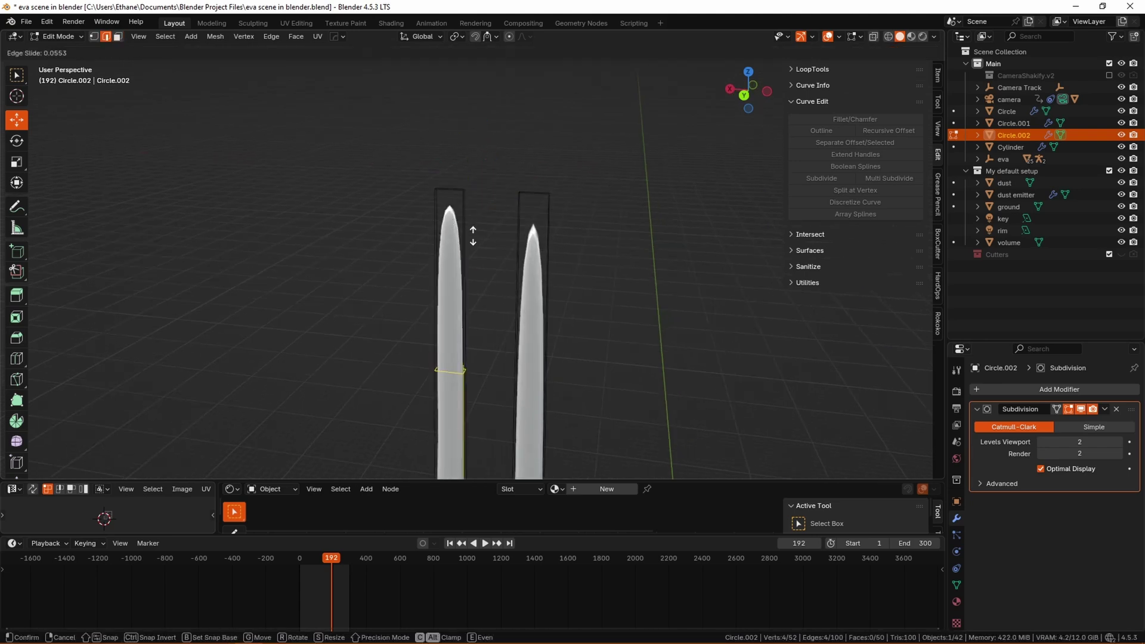
pyautogui.press('s')
pyautogui.press('x')
pyautogui.click(625, 316)
pyautogui.moveTo(625, 316); pyautogui.dragTo(602, 238, button='middle')
pyautogui.click(480, 230)
# Step: Lower both prong end faces vertically
pyautogui.press('Tab')
# Step: Return to editing the fork mesh and save the scene file
pyautogui.press('Tab')
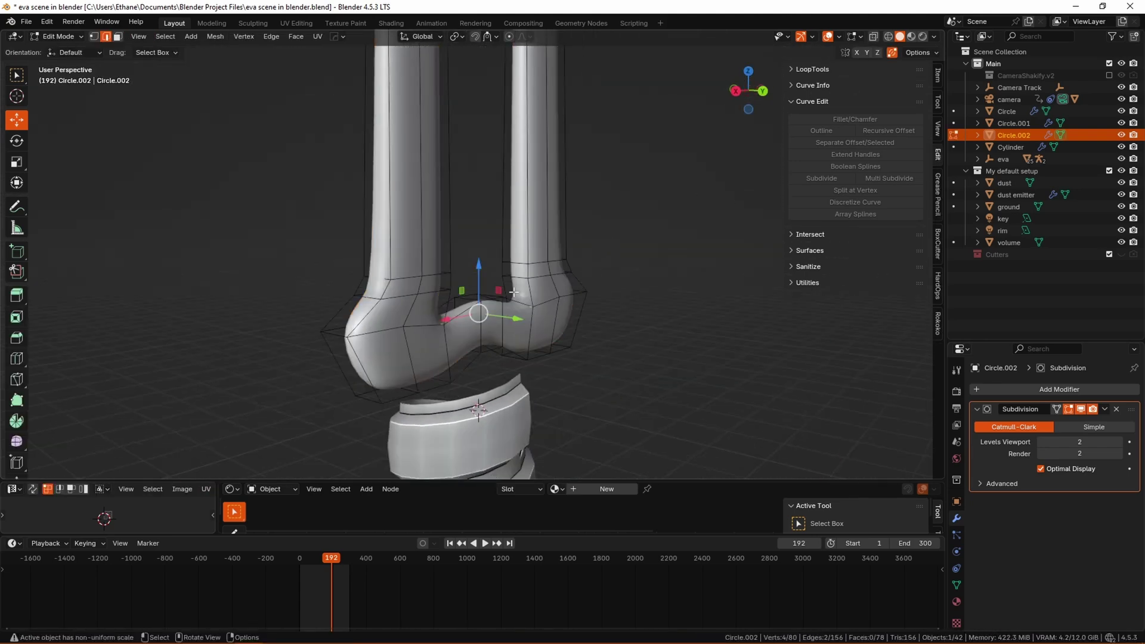
pyautogui.scroll(3, 417, 298)
pyautogui.click(333, 378)
pyautogui.moveTo(333, 378); pyautogui.dragTo(677, 379, button='middle')
pyautogui.keyDown('shift'); pyautogui.click(677, 379); pyautogui.keyUp('shift')
pyautogui.scroll(2, 678, 378)
pyautogui.press('g')
pyautogui.press('z')
pyautogui.click(427, 335)
pyautogui.press('Tab')
pyautogui.moveTo(427, 336); pyautogui.dragTo(528, 377, button='middle')
pyautogui.hotkey('ctrl', 's')
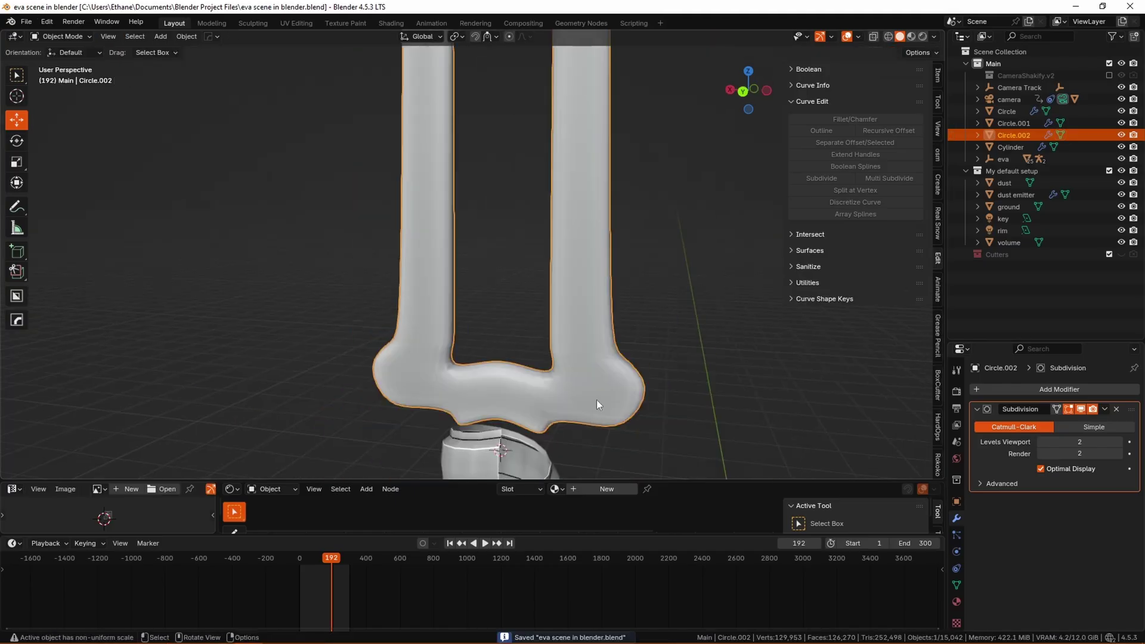
pyautogui.moveTo(449, 288); pyautogui.dragTo(416, 298, button='middle')
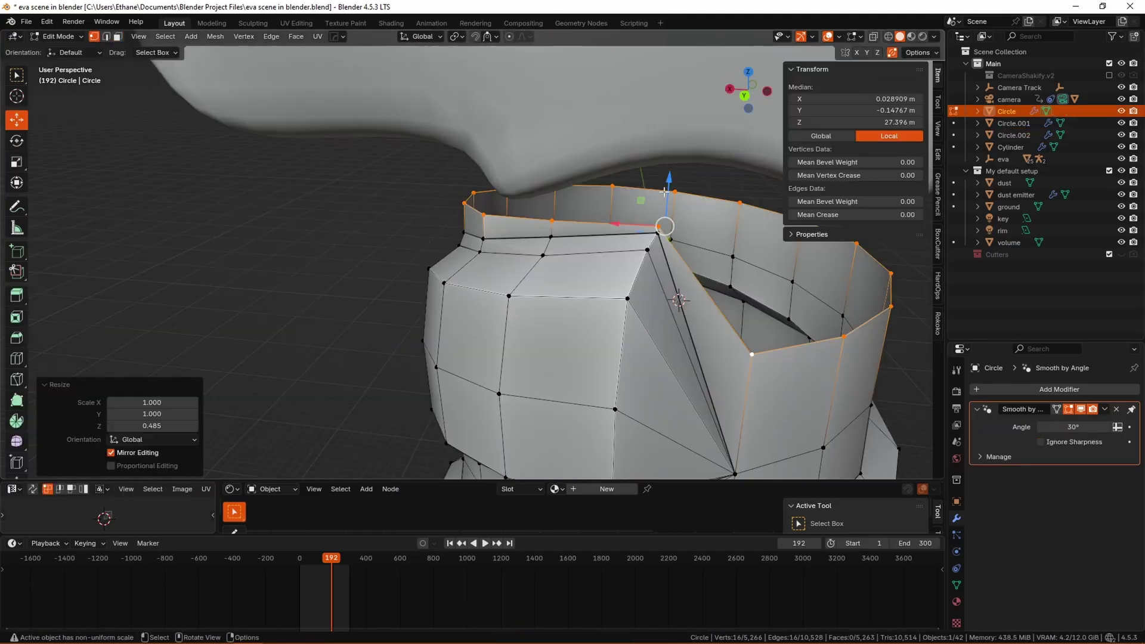
# Step: Raise the shaft's top rim toward the fork and scale it into a collar
pyautogui.moveTo(665, 191); pyautogui.dragTo(665, 170)
pyautogui.moveTo(664, 170); pyautogui.dragTo(585, 128, button='middle')
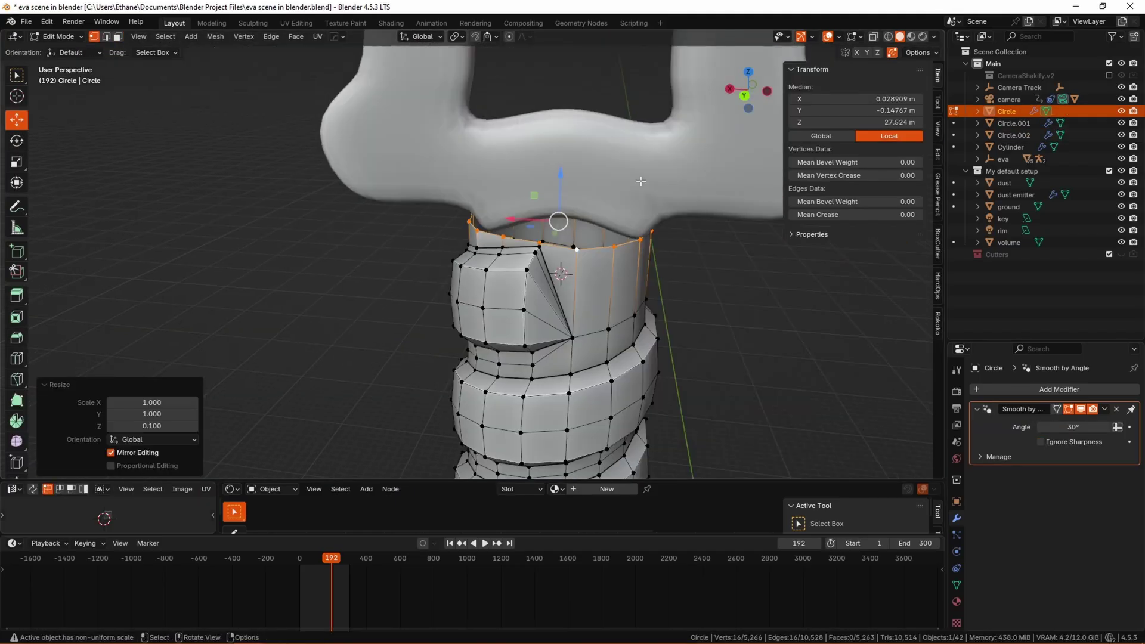
pyautogui.press('g')
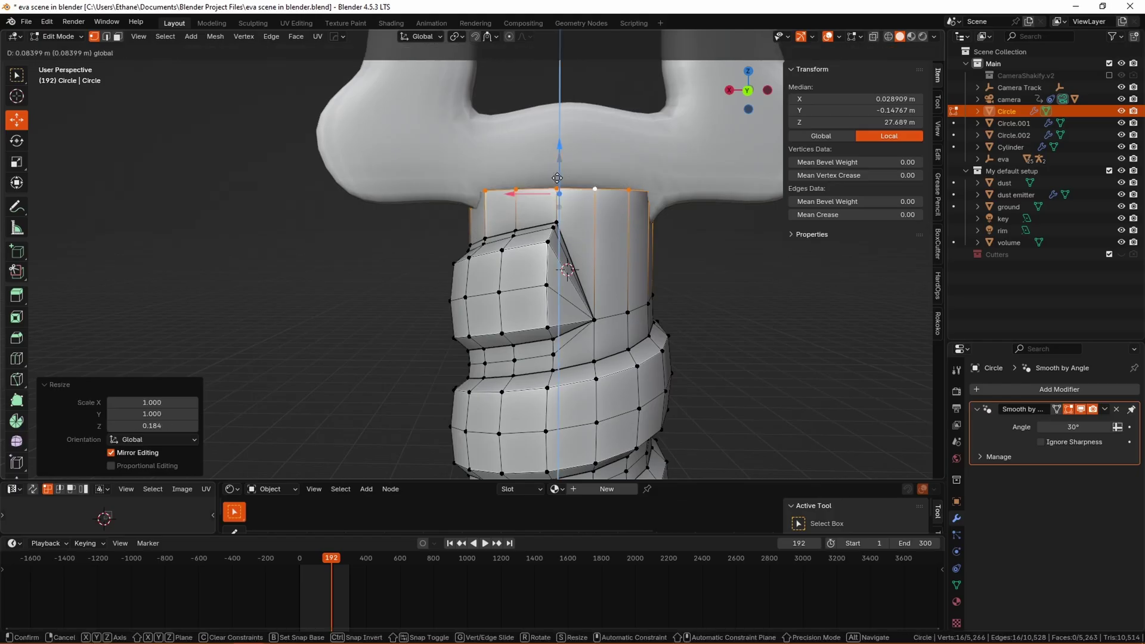
pyautogui.click(557, 182)
pyautogui.scroll(-4, 566, 191)
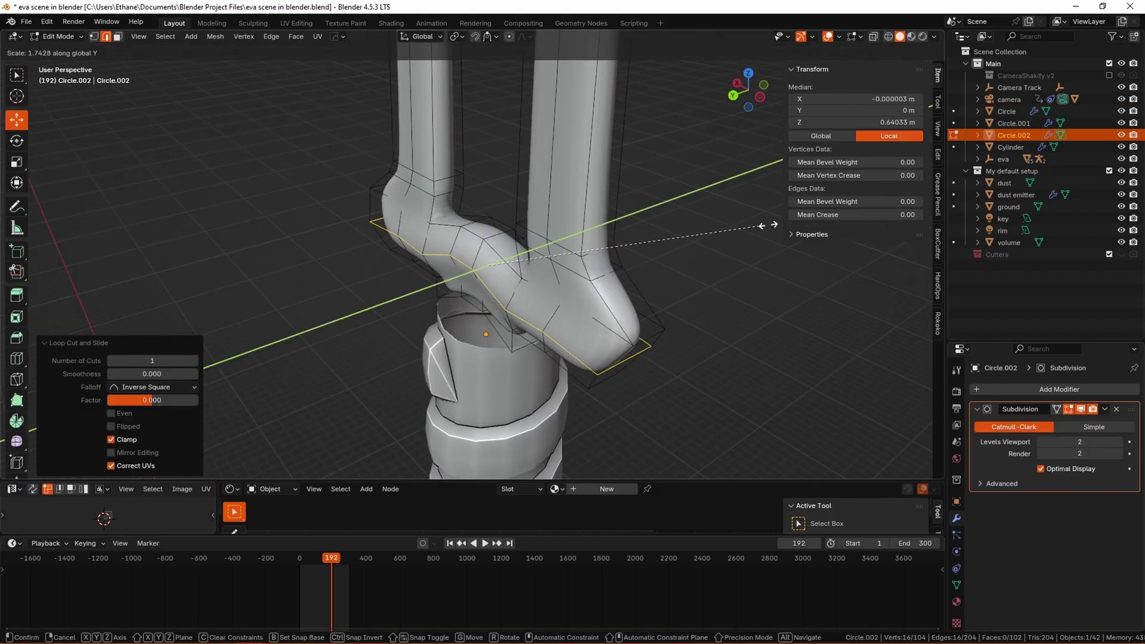
pyautogui.click(767, 226)
pyautogui.moveTo(768, 225); pyautogui.dragTo(610, 281, button='middle')
pyautogui.scroll(-4, 610, 281)
pyautogui.scroll(5, 432, 256)
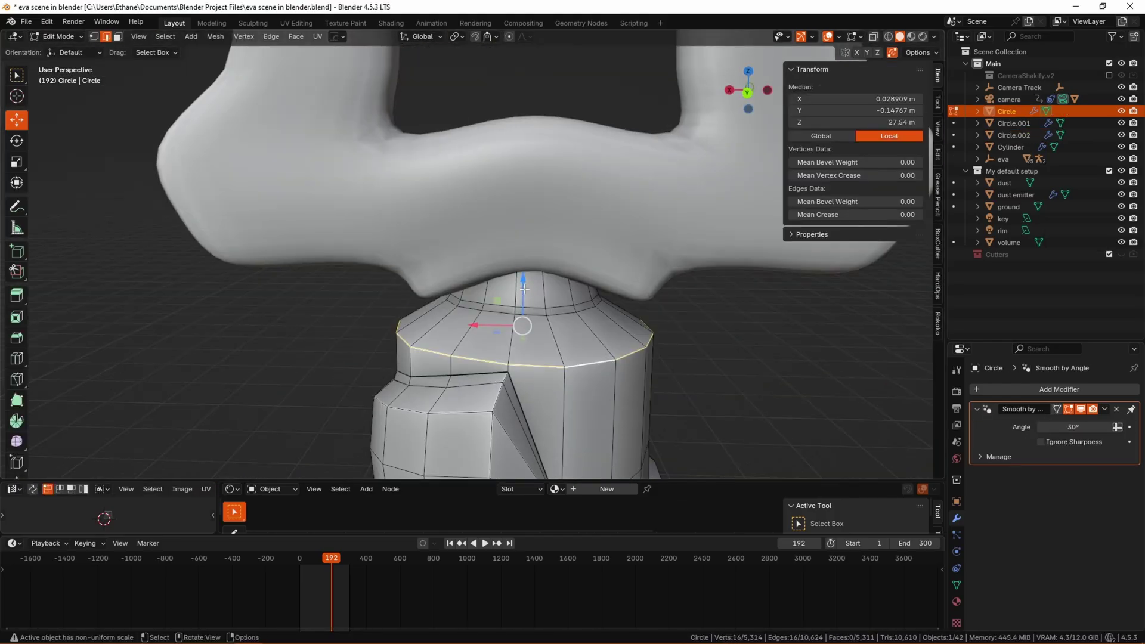
# Step: Add an edge loop to the collar, move it, and return to Object Mode
pyautogui.hotkey('ctrl', 'r')
pyautogui.click(538, 358)
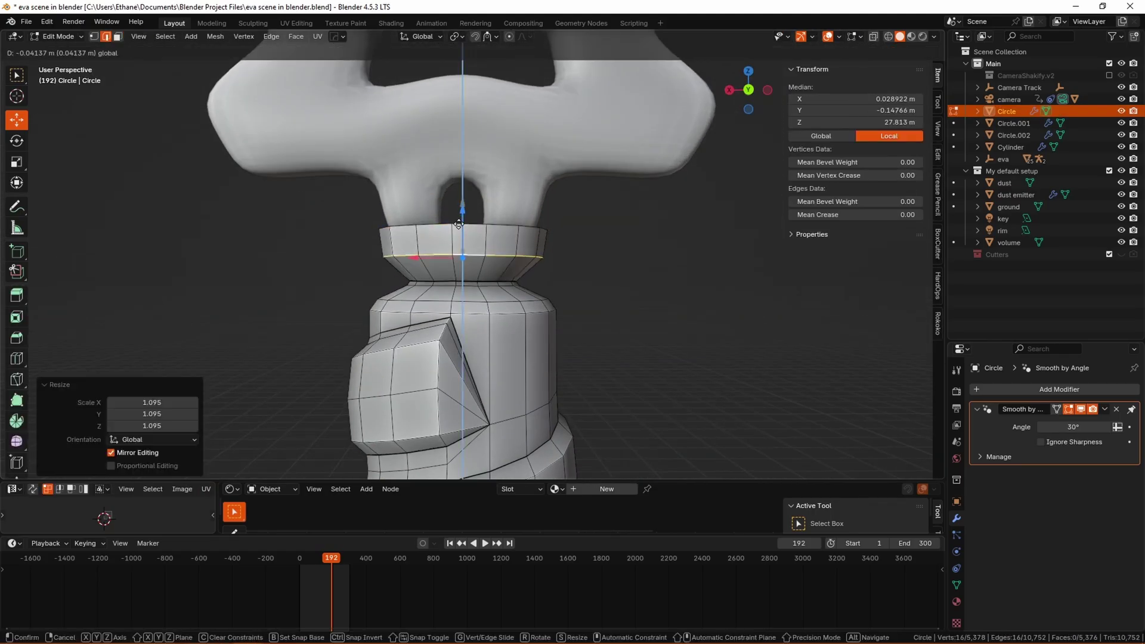
pyautogui.click(459, 224)
pyautogui.scroll(-12, 566, 267)
pyautogui.press('Tab')
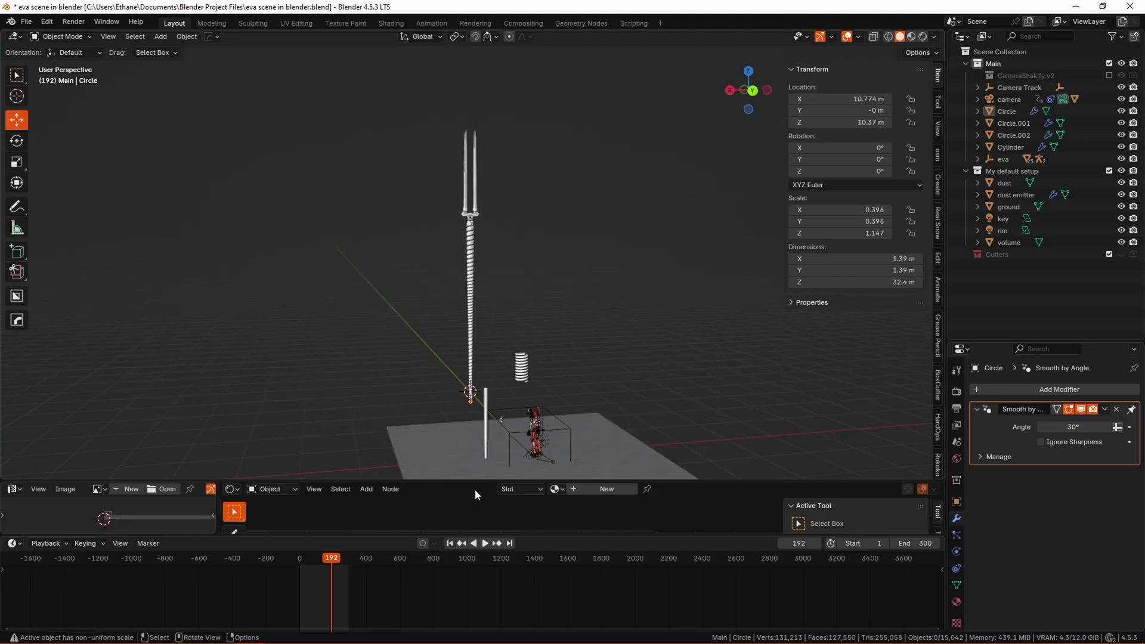
# Step: Scale down and reposition the pine trees in the camera shot, then save
pyautogui.scroll(5, 522, 270)
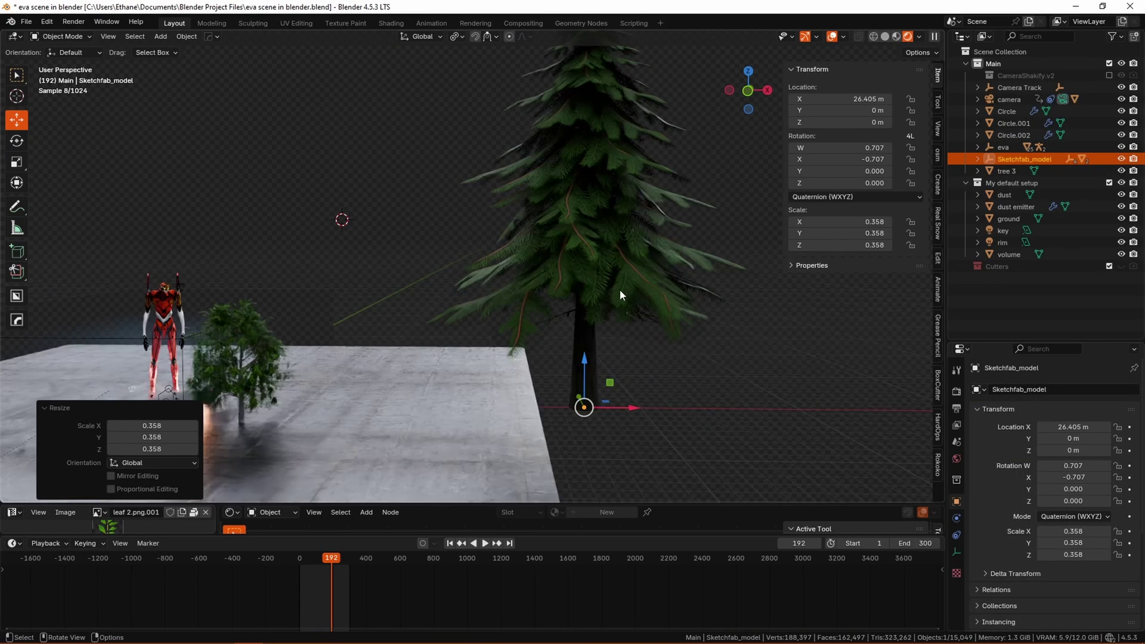
pyautogui.scroll(-3, 621, 288)
pyautogui.press('s')
pyautogui.click(620, 276)
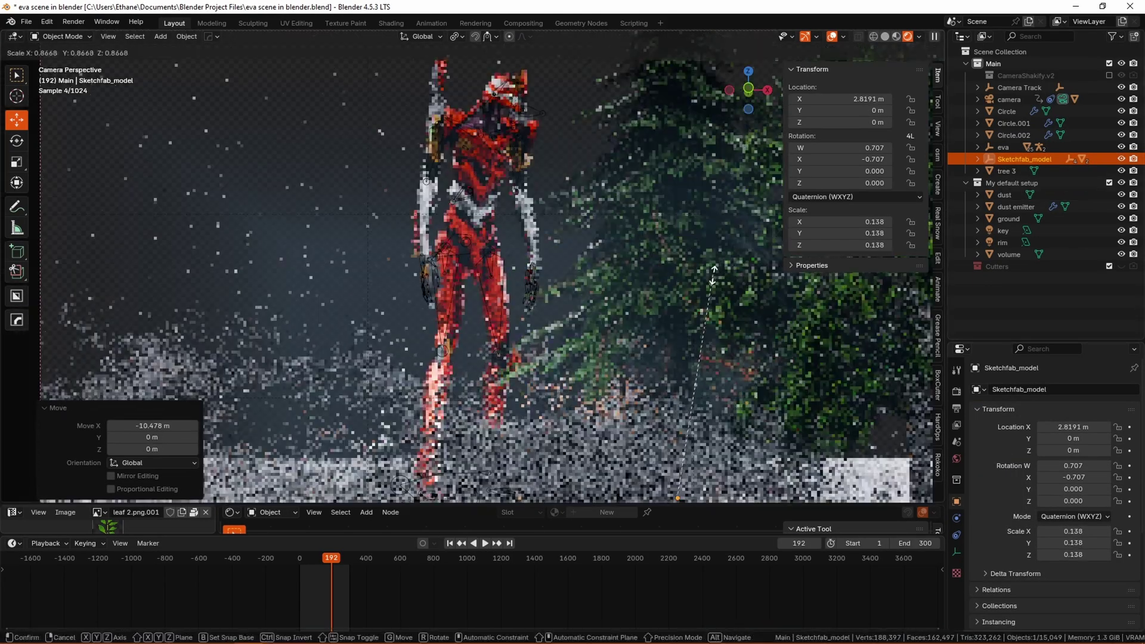
pyautogui.scroll(-3, 704, 277)
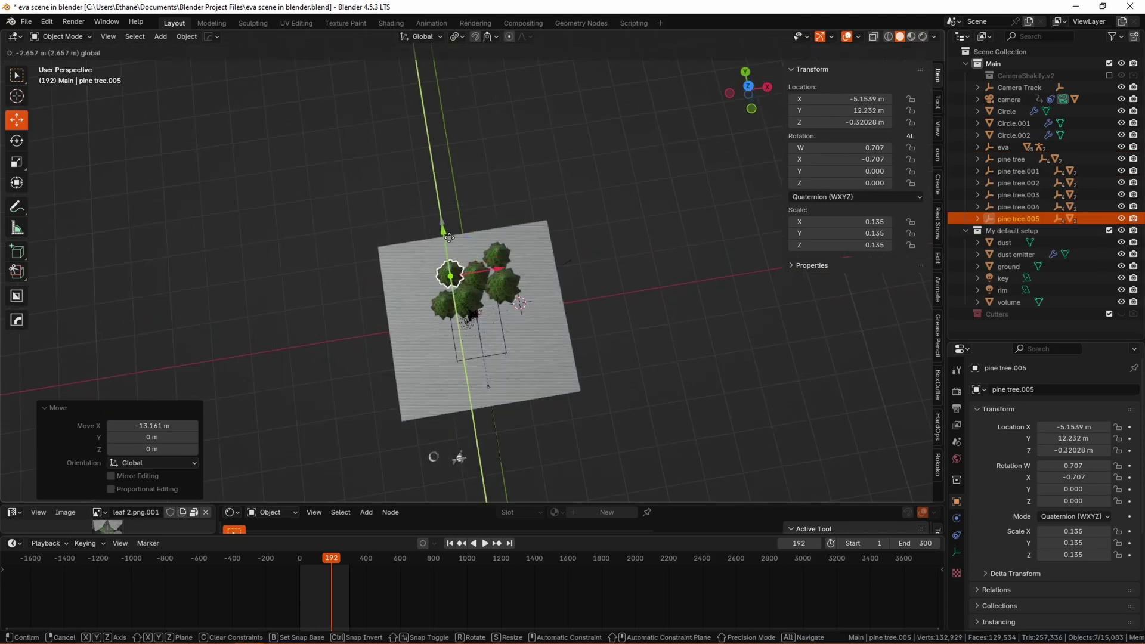
pyautogui.press('KP_0')
pyautogui.press('g')
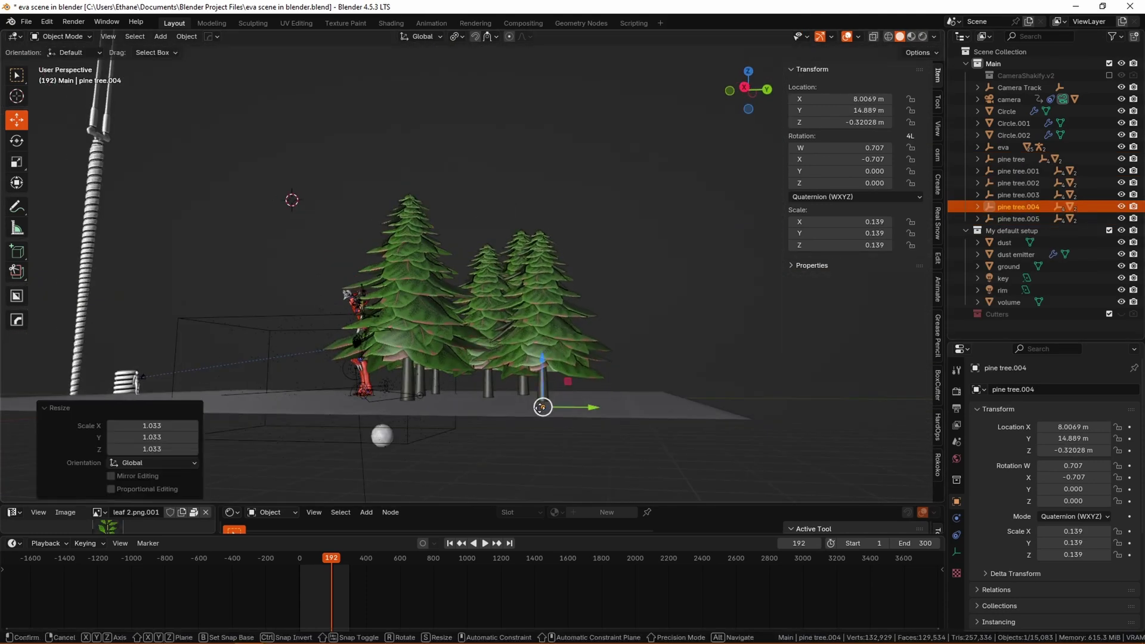
pyautogui.press('KP_0')
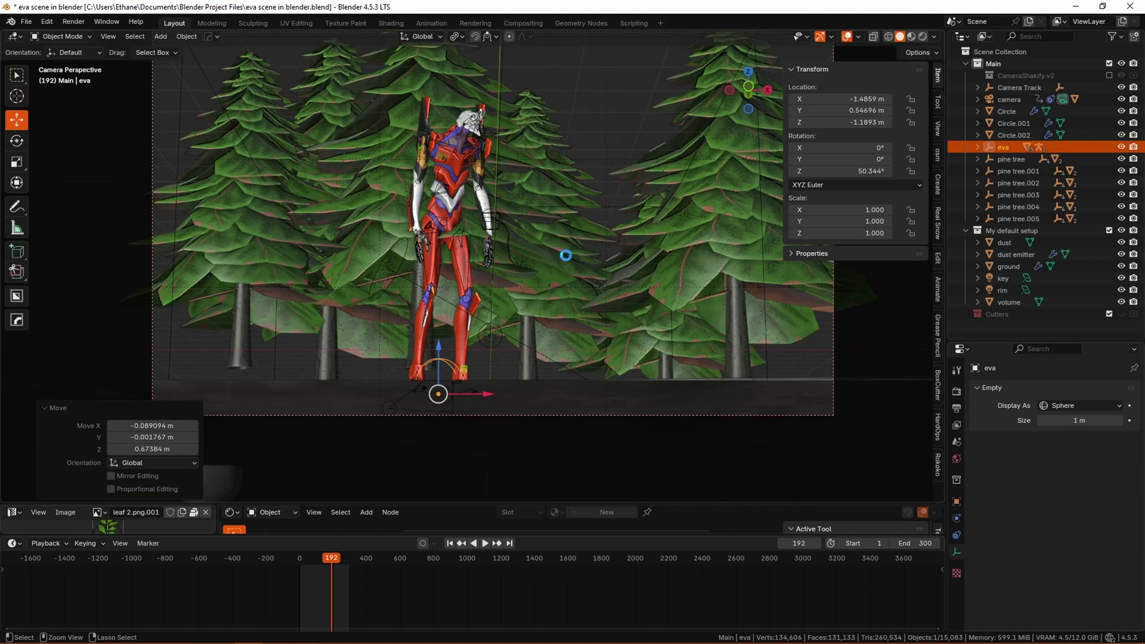
pyautogui.hotkey('ctrl', 's')
# Step: Slide the rocky backdrop's colour-ramp stop to position 0.491
pyautogui.scroll(-2, 479, 257)
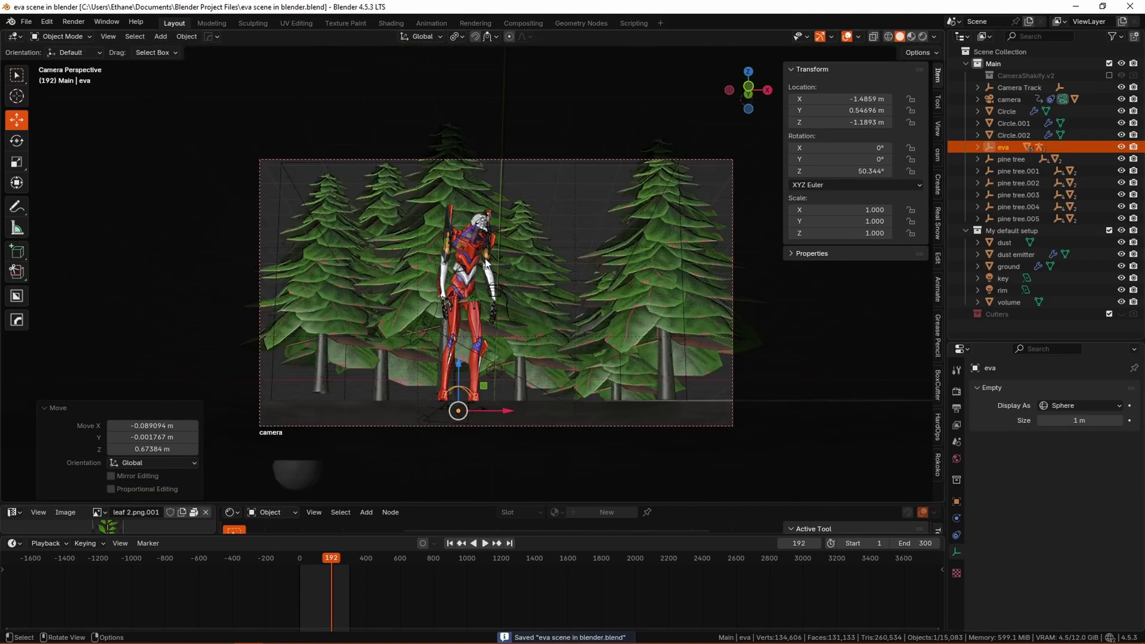
pyautogui.keyDown('shift'); pyautogui.click(1009, 219); pyautogui.keyUp('shift')
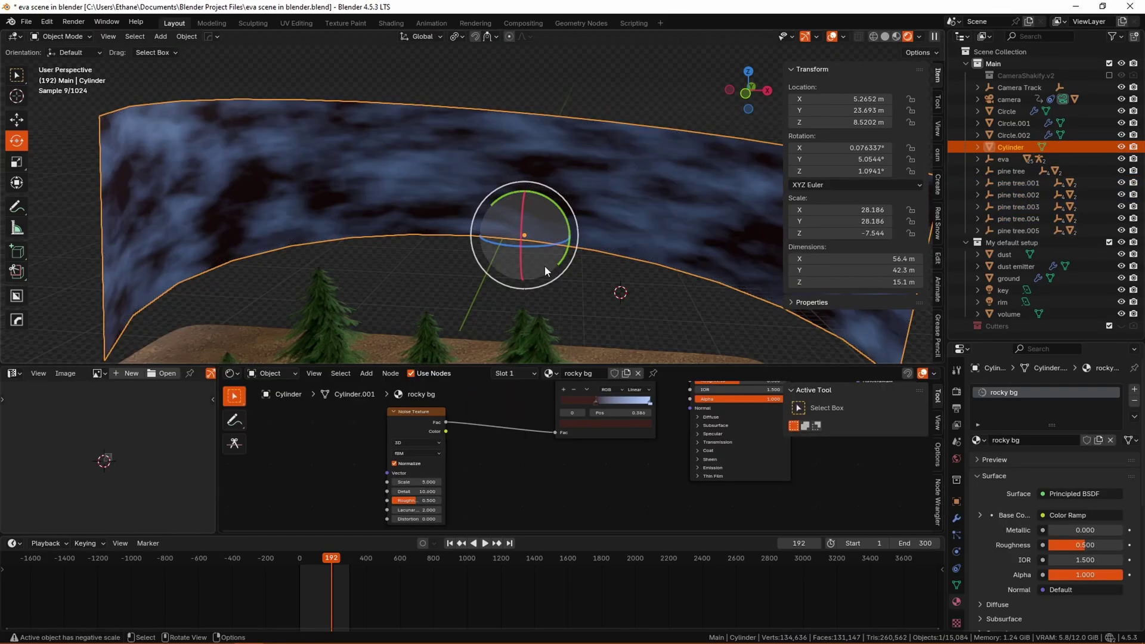
pyautogui.press('KP_0')
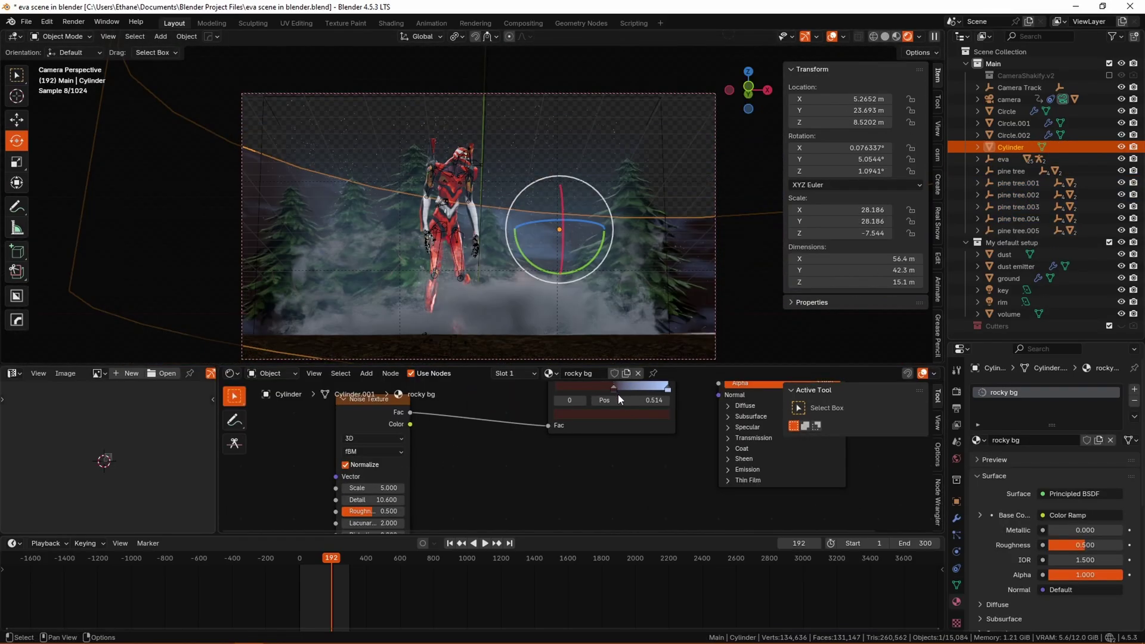
pyautogui.moveTo(614, 398); pyautogui.dragTo(602, 398)
pyautogui.scroll(-3, 596, 396)
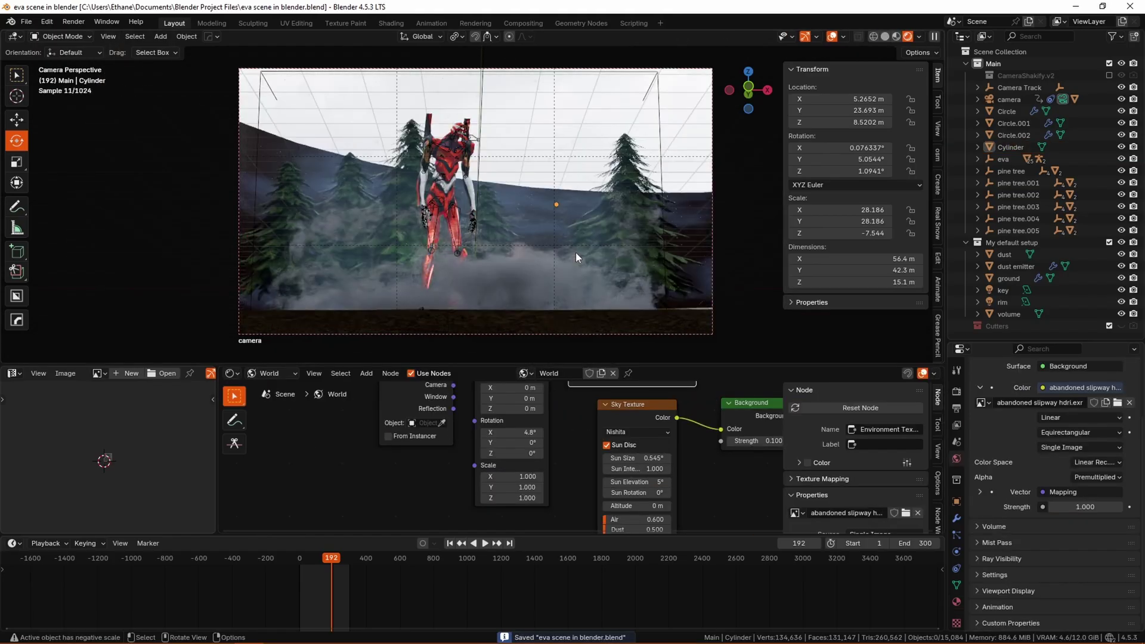
pyautogui.moveTo(575, 252); pyautogui.dragTo(527, 287, button='middle')
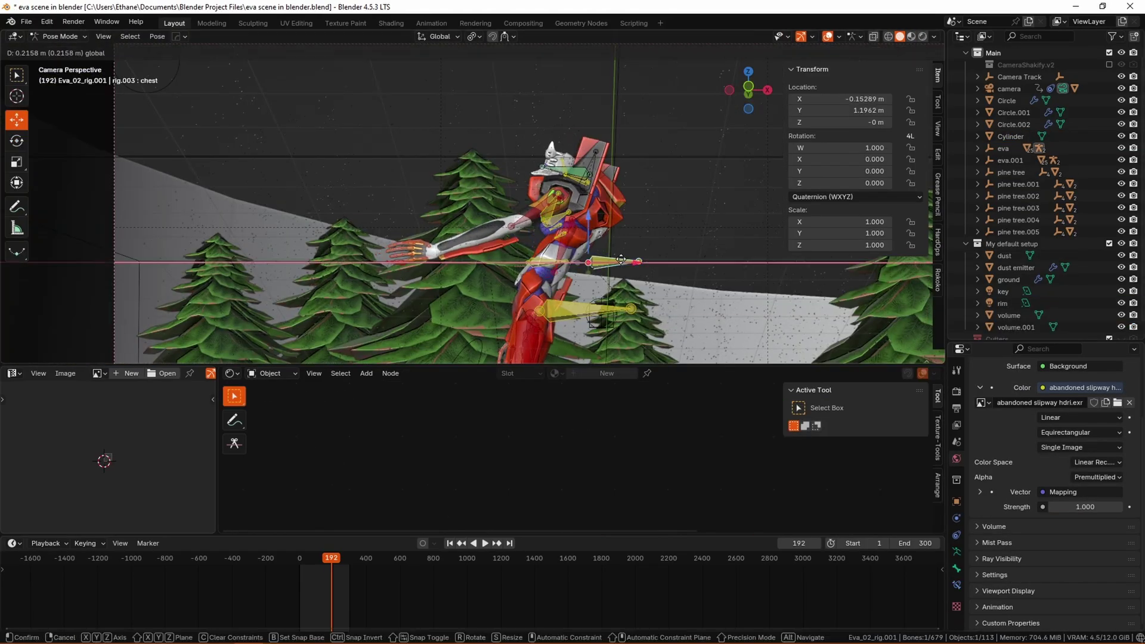
# Step: Confirm the chest bone move and freely rotate Eva's head bone
pyautogui.click(621, 259)
pyautogui.click(573, 197)
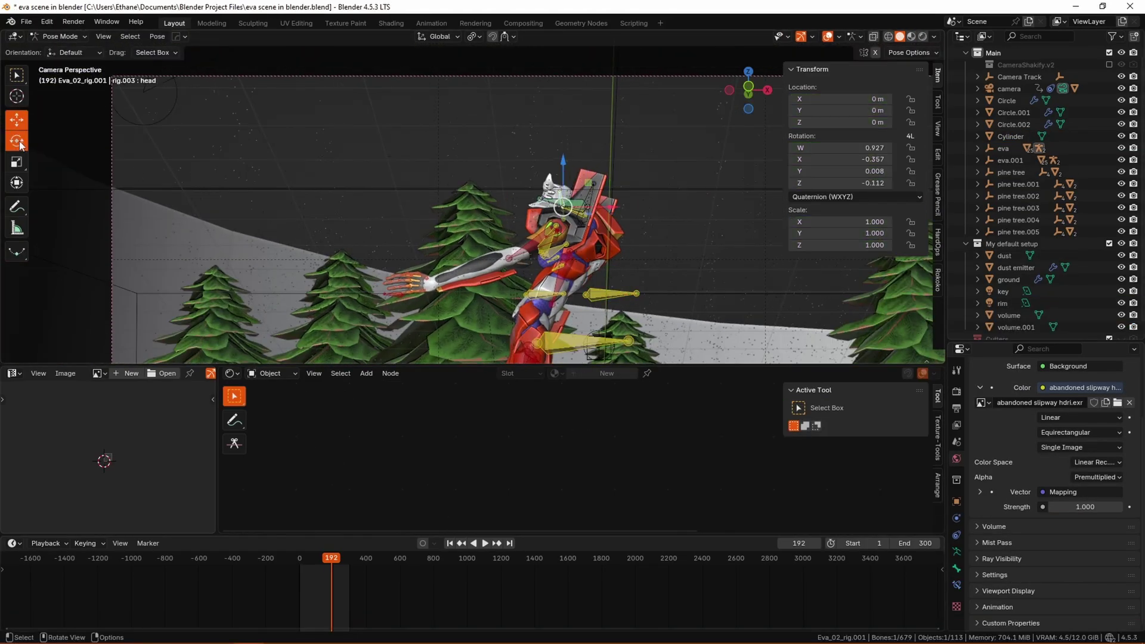
pyautogui.press('r')
pyautogui.press('r')
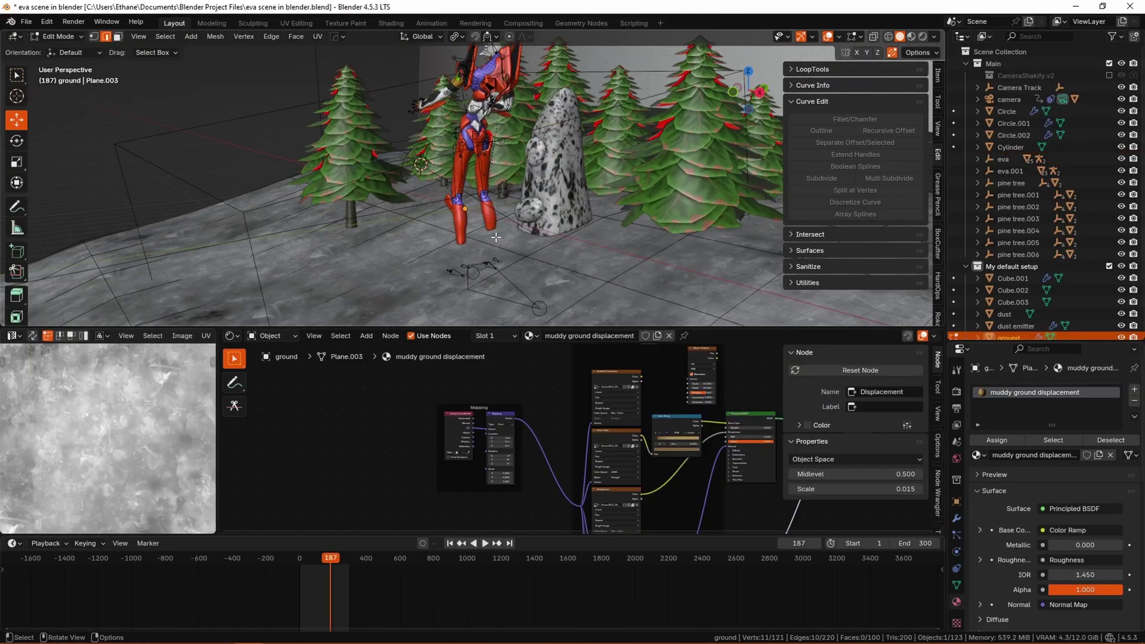
# Step: Move the vertices along Z, select the neck bone, and darken the longinus ramp colour to ~0.06
pyautogui.press('g')
pyautogui.press('z')
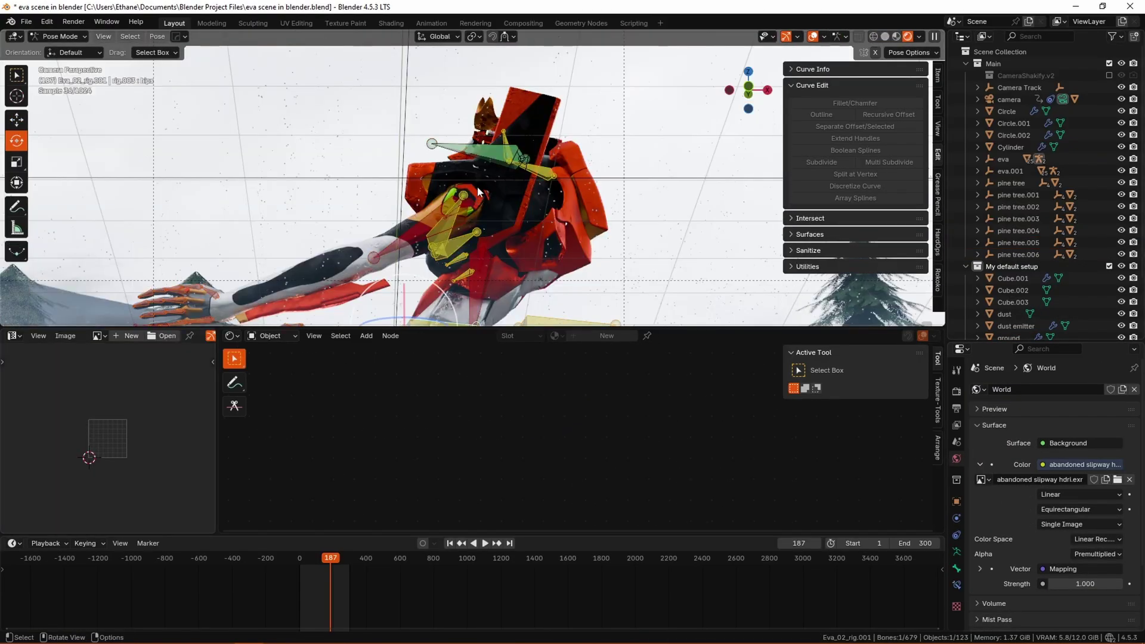
pyautogui.moveTo(477, 186); pyautogui.dragTo(402, 186, button='middle')
pyautogui.click(485, 123)
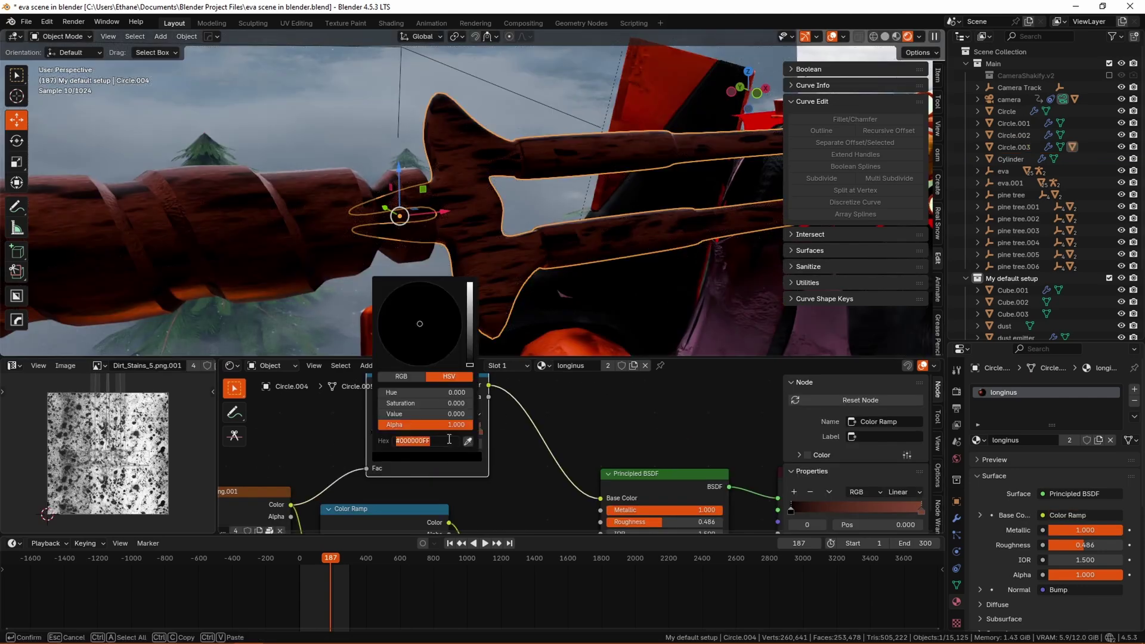
pyautogui.moveTo(471, 349)
pyautogui.mouseDown()
pyautogui.moveTo(470, 319)
pyautogui.moveTo(470, 348)
pyautogui.mouseUp()
pyautogui.press('KP_0')
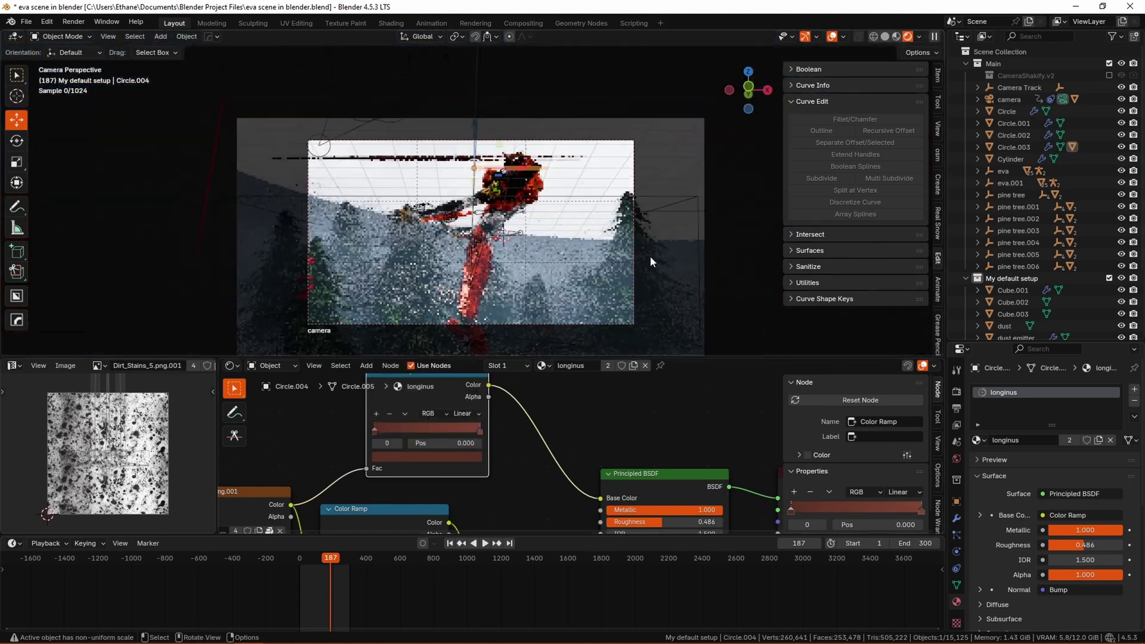
# Step: Duplicate a linked trunk piece into place, save, and select a shoulder armour piece
pyautogui.scroll(3, 625, 253)
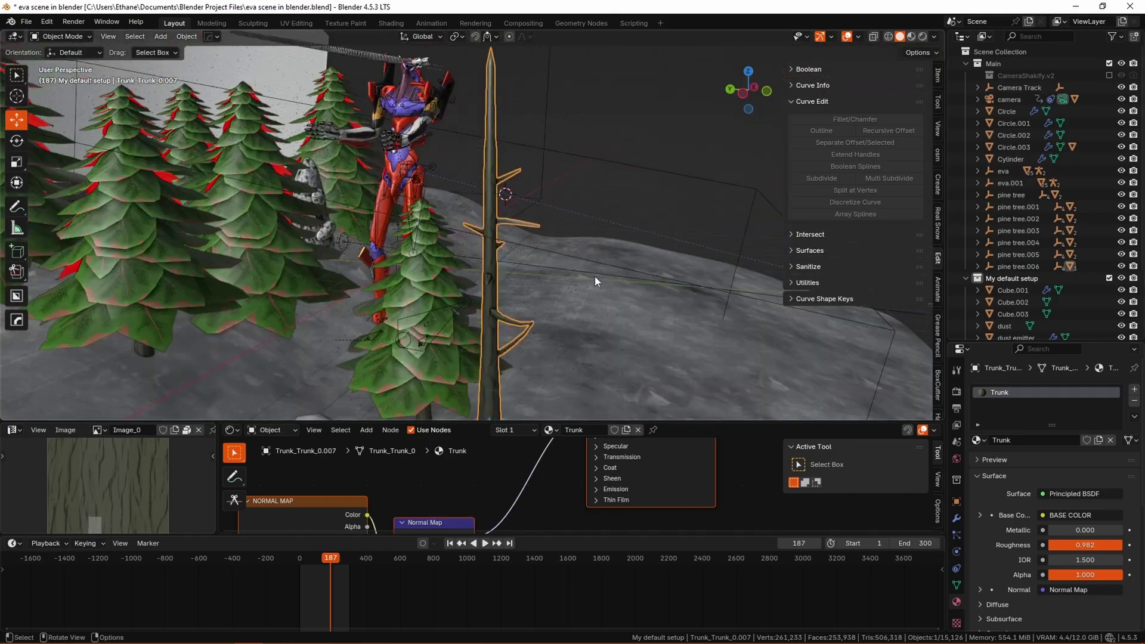
pyautogui.scroll(4, 595, 277)
pyautogui.press('l')
pyautogui.click(550, 302)
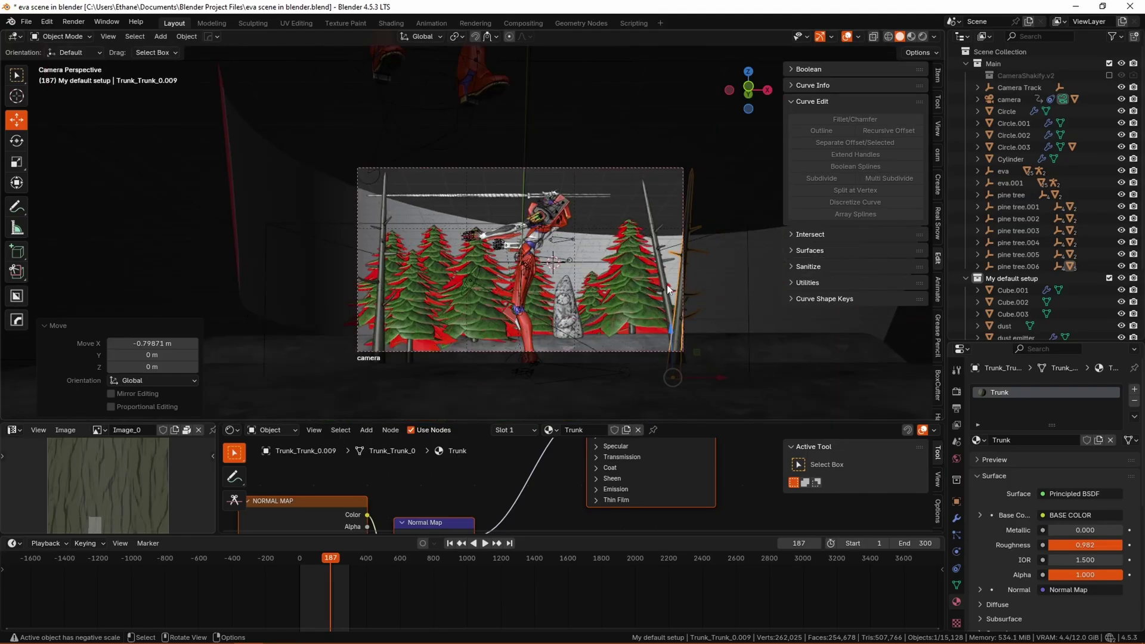
pyautogui.hotkey('ctrl', 's')
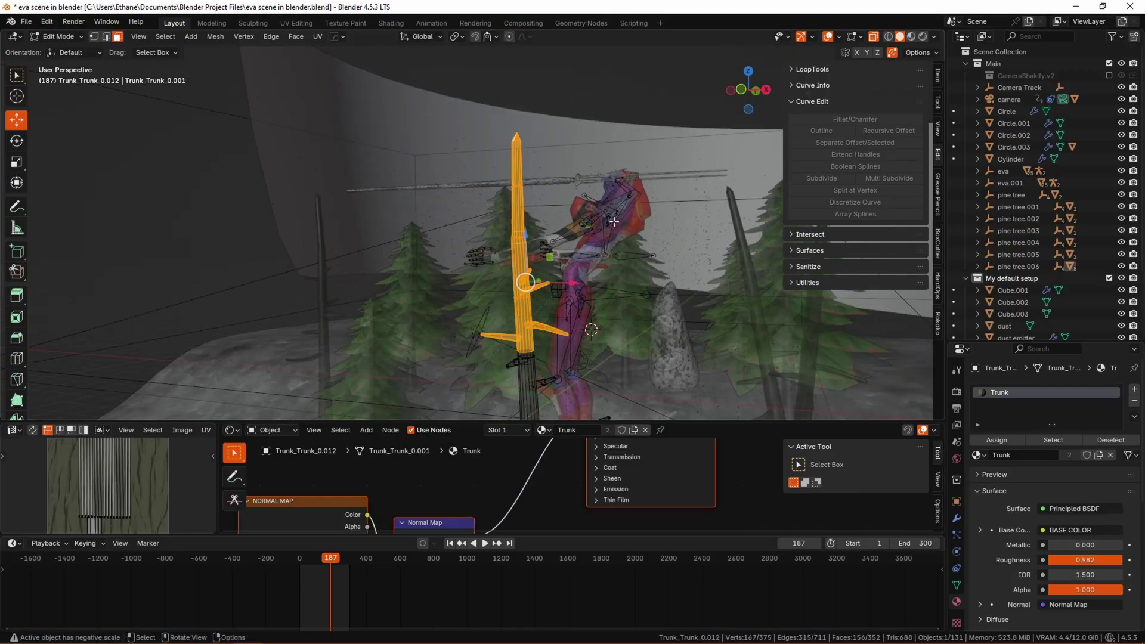
pyautogui.moveTo(537, 298); pyautogui.dragTo(574, 327, button='middle')
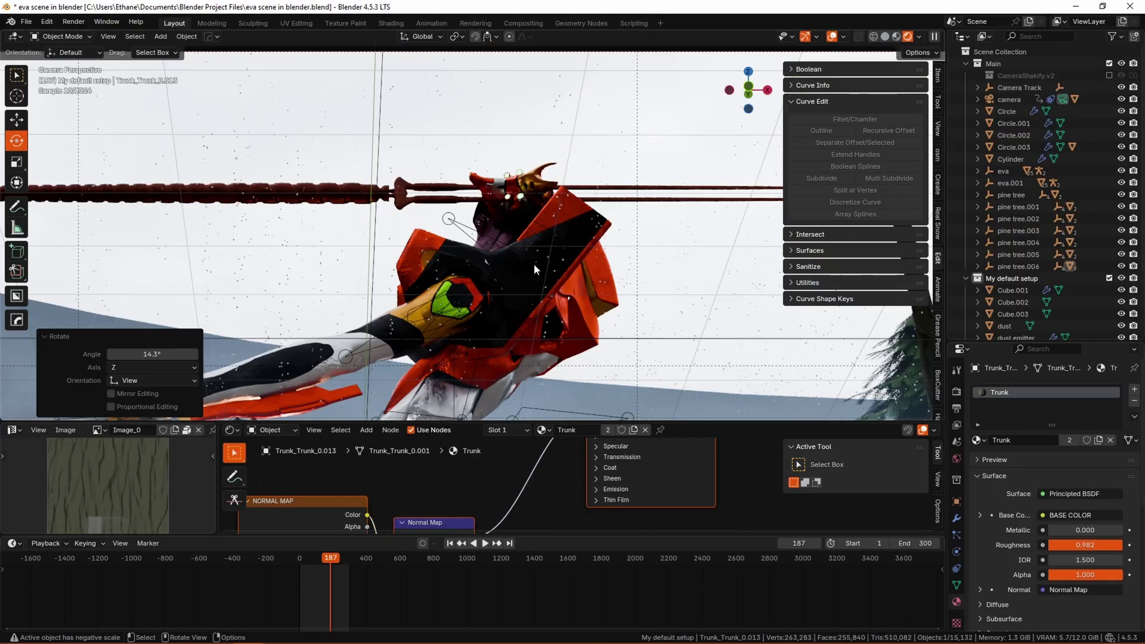
pyautogui.click(487, 302)
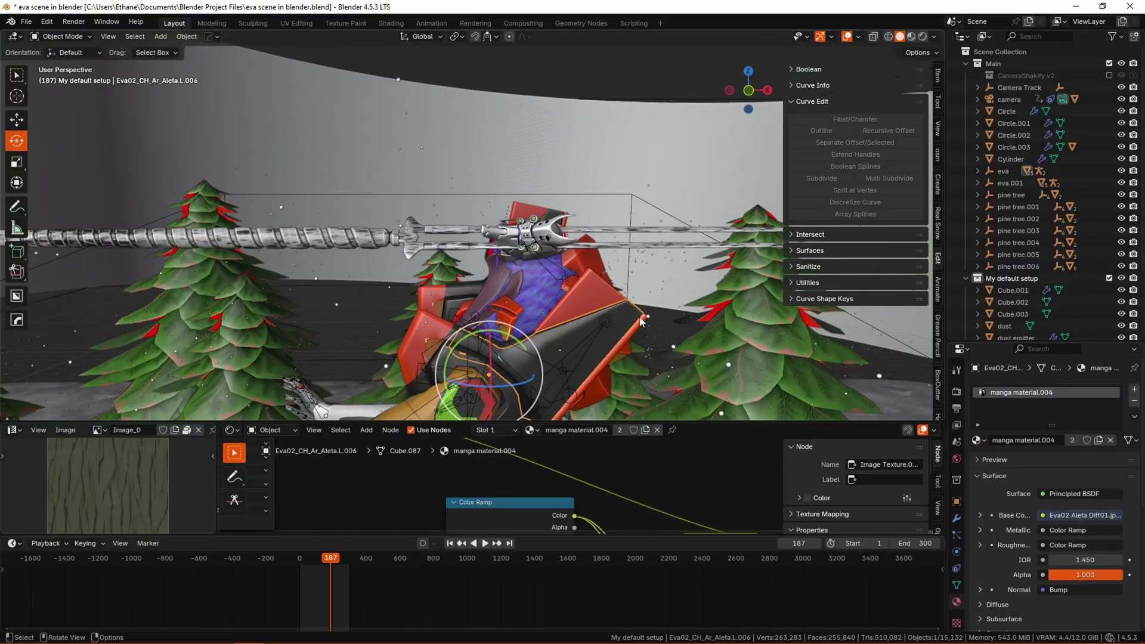
pyautogui.moveTo(660, 422); pyautogui.dragTo(661, 294)
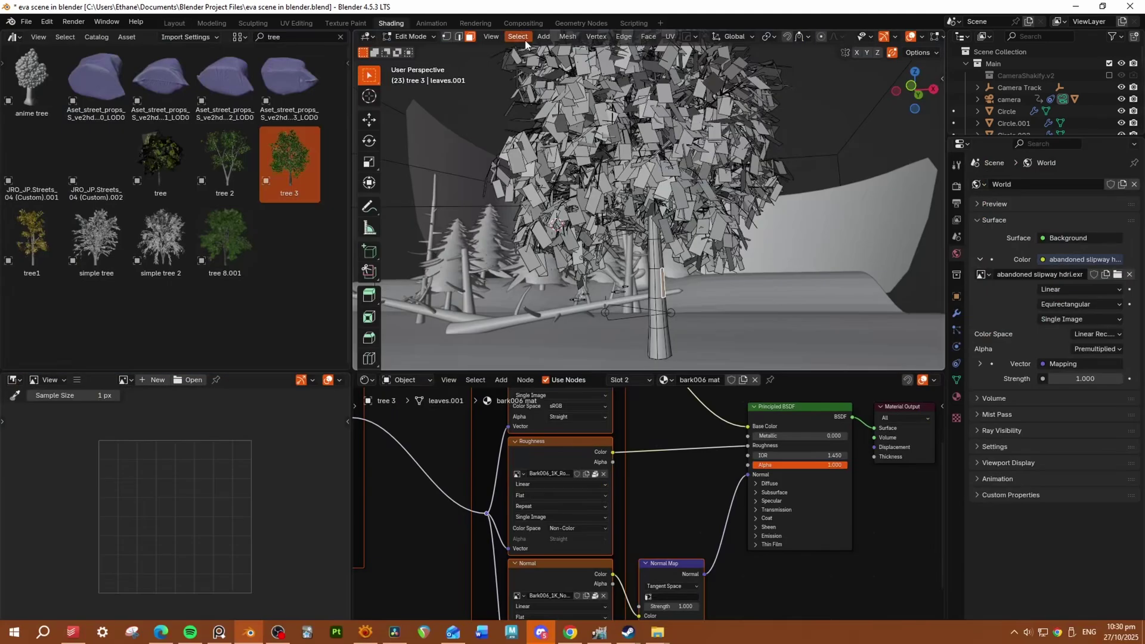
# Step: Open the Select menu to pick the volume.001 fog object
pyautogui.click(517, 37)
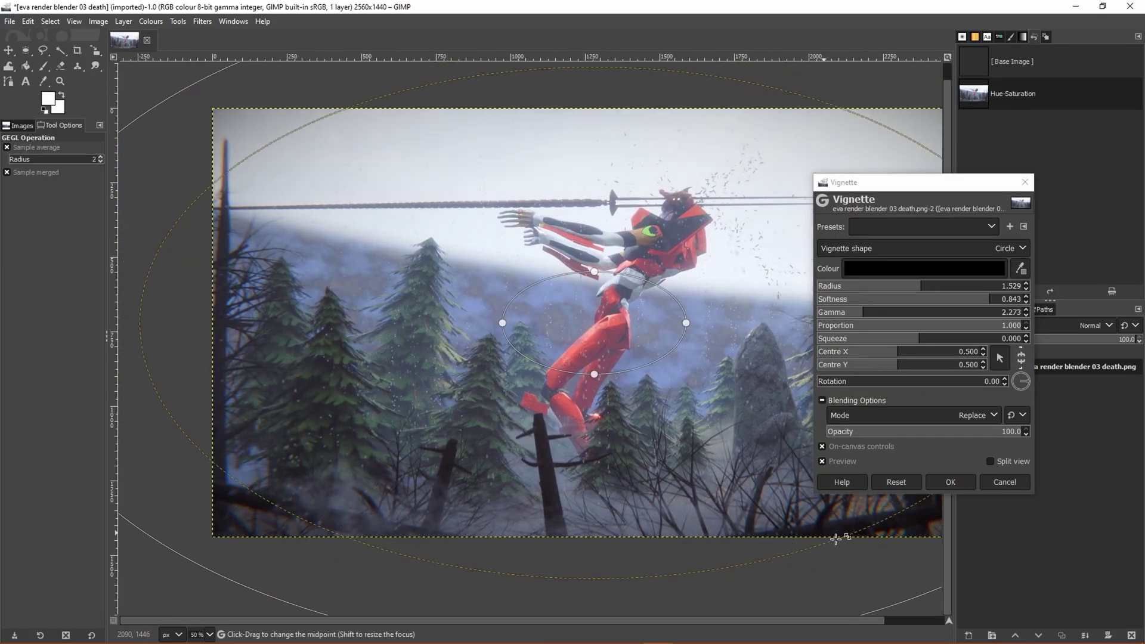
# Step: Apply a vignette and a focus blur to the Eva render, fitting the whole image in view
pyautogui.click(207, 24)
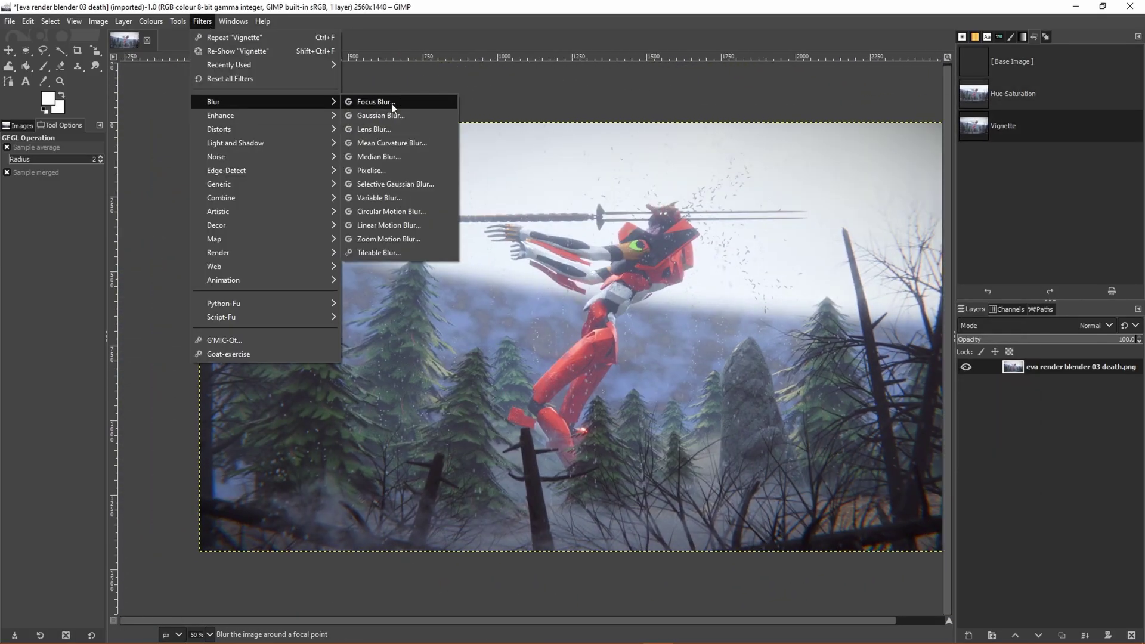
pyautogui.click(376, 102)
pyautogui.keyDown('ctrl'); pyautogui.scroll(-2, 664, 529); pyautogui.keyUp('ctrl')
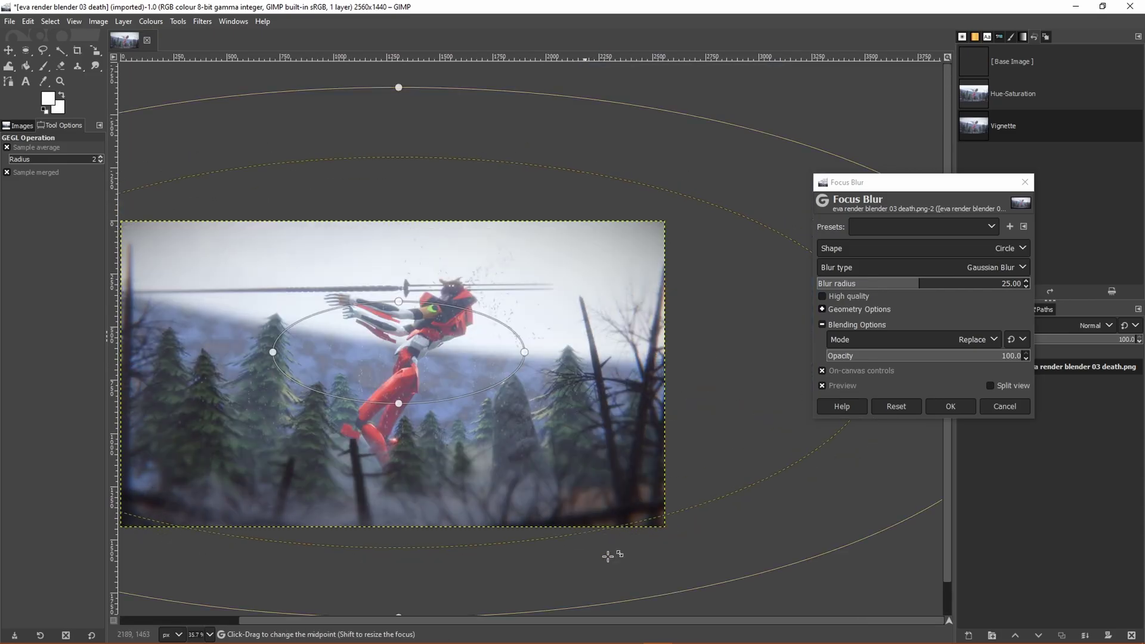
pyautogui.moveTo(626, 579); pyautogui.dragTo(673, 508, button='middle')
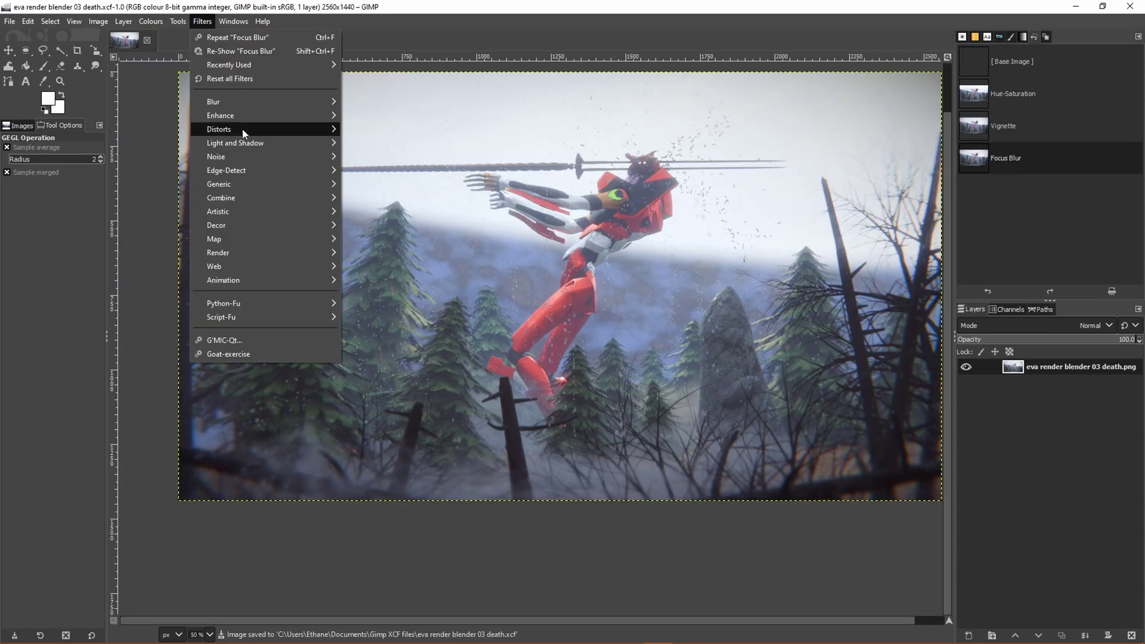
# Step: Apply a second, wider vignette to the render
pyautogui.moveTo(248, 143)
pyautogui.click(406, 263)
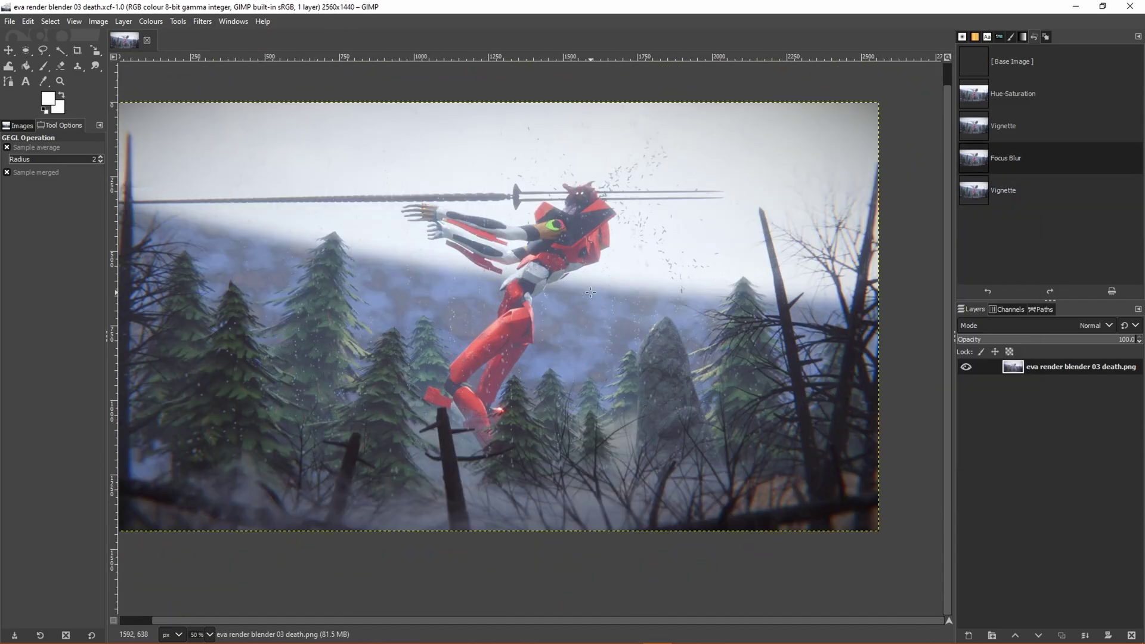
pyautogui.click(203, 21)
# Step: Add a lens flare filter and adjust the flare's vertical position
pyautogui.moveTo(248, 156)
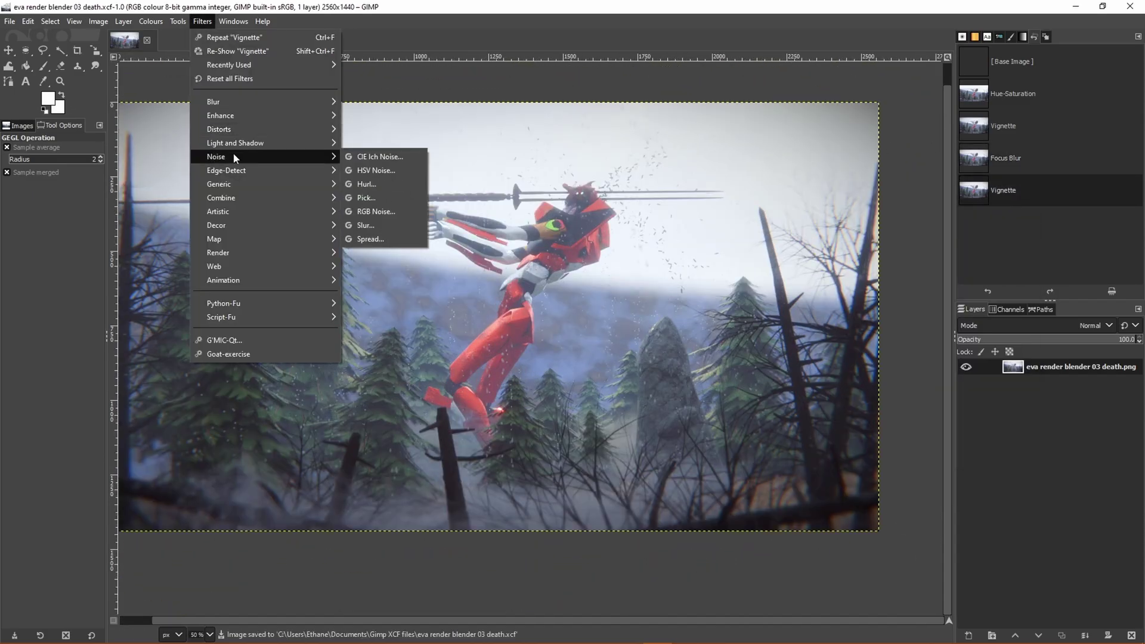
pyautogui.click(387, 158)
pyautogui.click(892, 259)
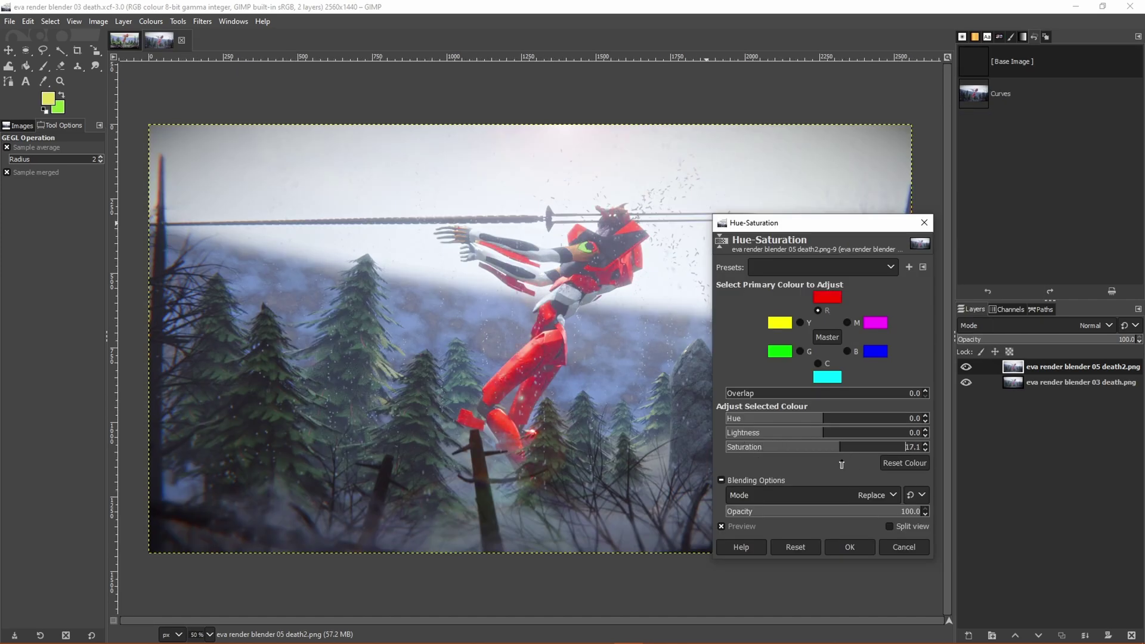
# Step: Move the Hue-Saturation dialog aside and cancel the saturation change
pyautogui.moveTo(823, 225); pyautogui.dragTo(949, 228)
pyautogui.click(1029, 550)
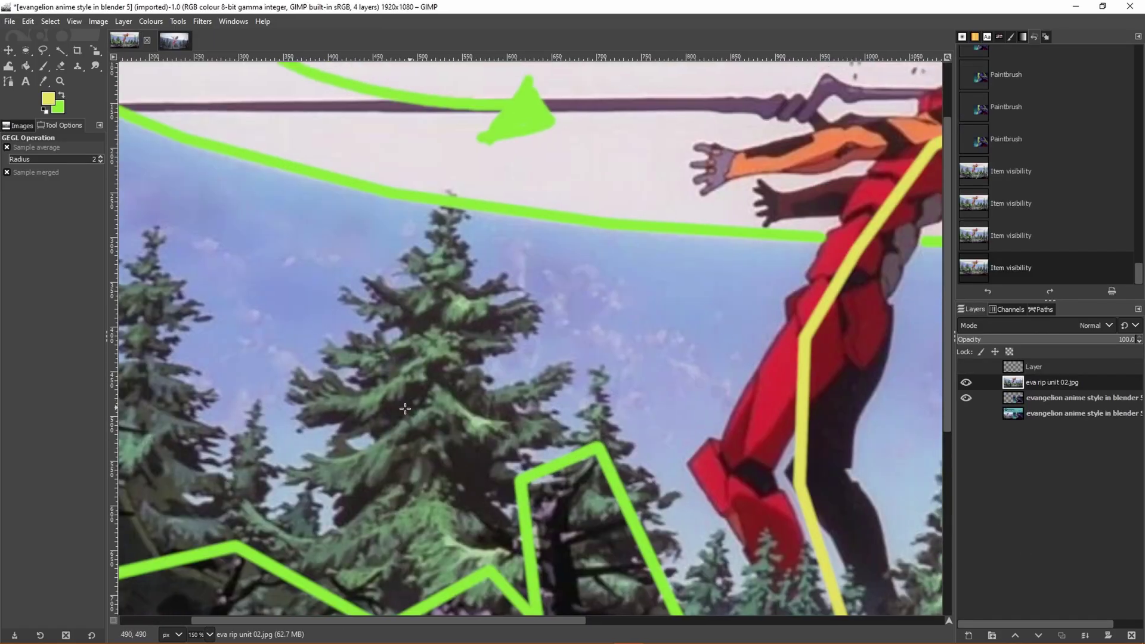
pyautogui.keyDown('ctrl'); pyautogui.scroll(3, 405, 408); pyautogui.keyUp('ctrl')
# Step: Back in Blender, stop the animation playback and view the scene through the camera
pyautogui.hotkey('shift', 'ctrl', 'j')
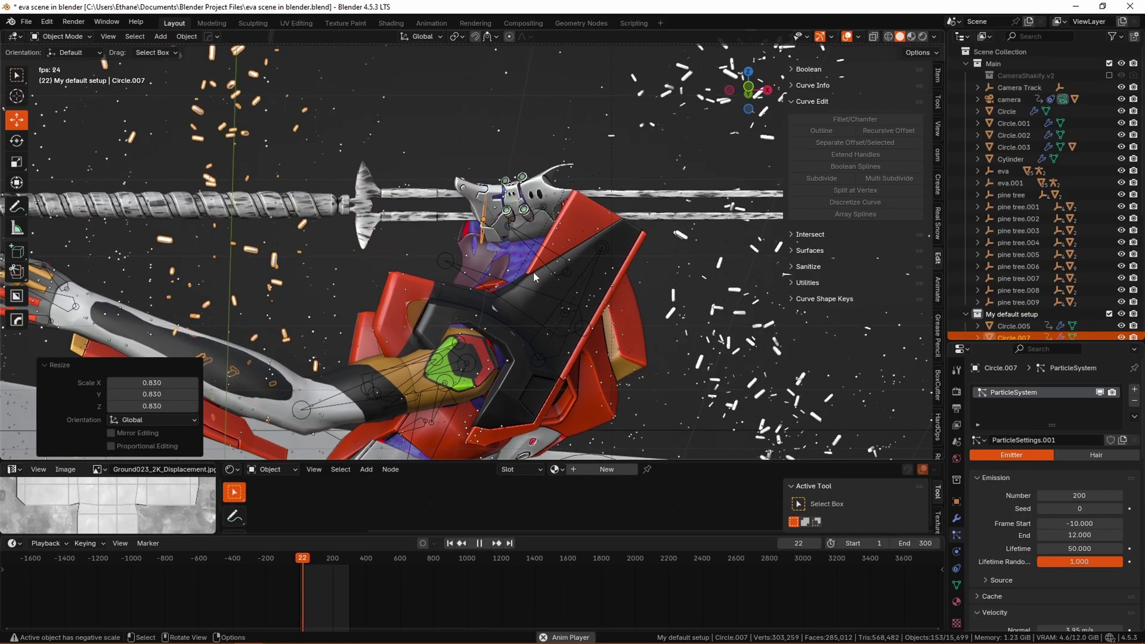
pyautogui.press('Escape')
pyautogui.press('KP_0')
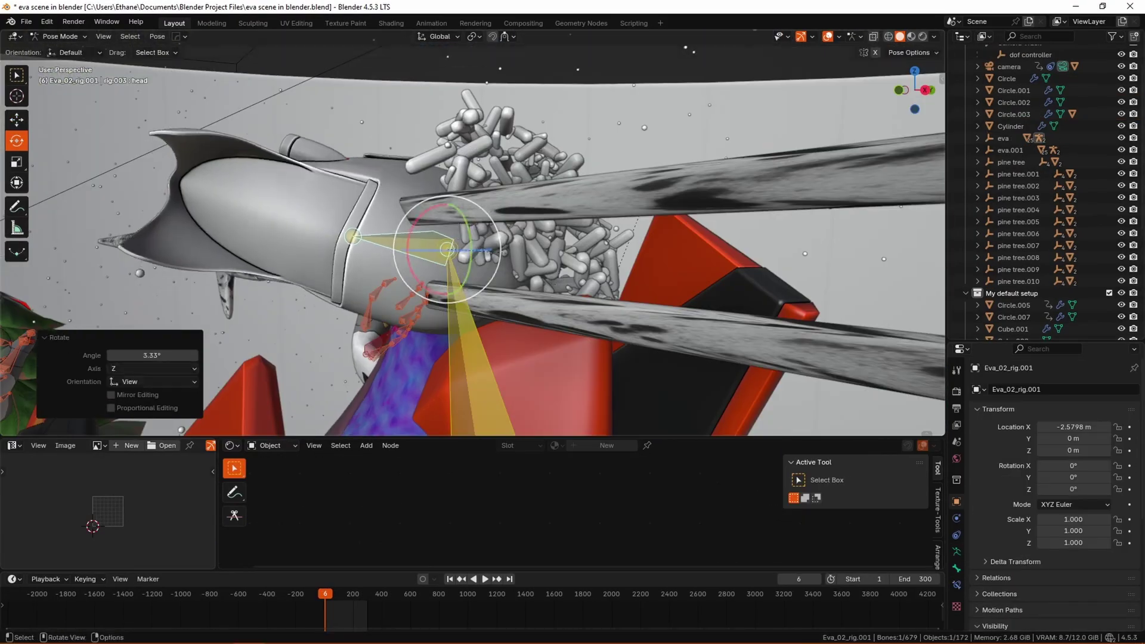
# Step: Freely rotate Eva's head bone in Pose Mode and check the pose through the camera
pyautogui.press('r')
pyautogui.press('r')
pyautogui.click(550, 268)
pyautogui.press('KP_0')
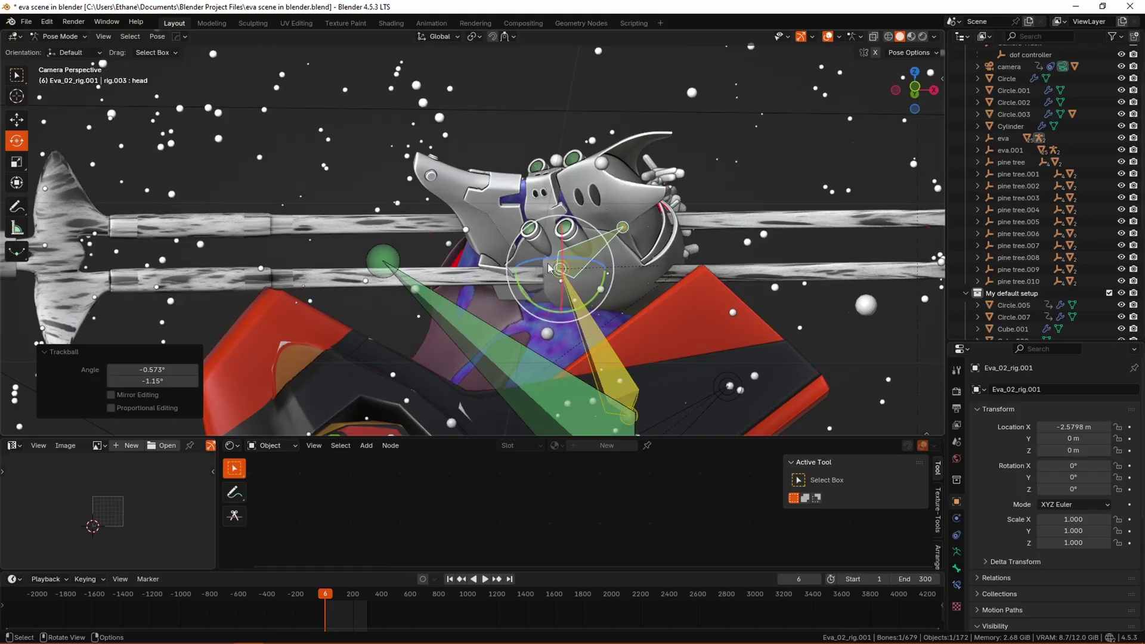